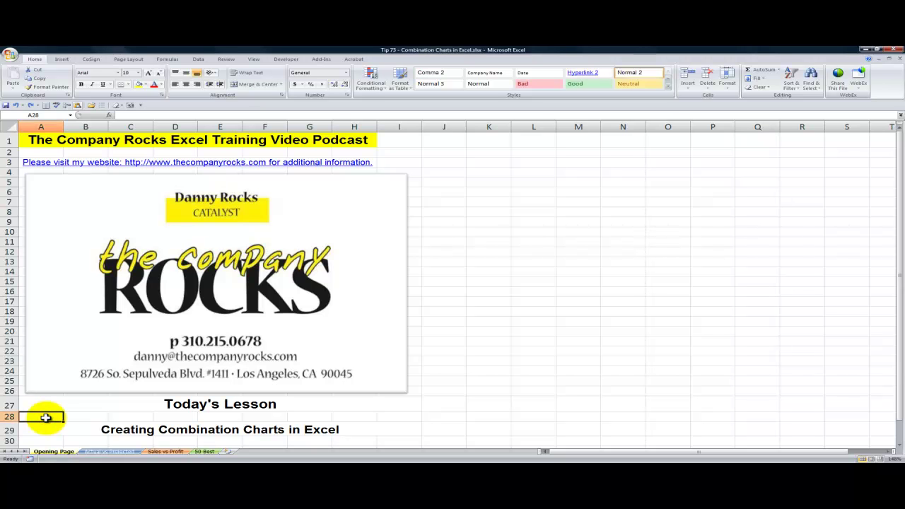
Switch to the Actual vs Projected sheet with the monthly 2010 sales and their column chart.
click(40, 430)
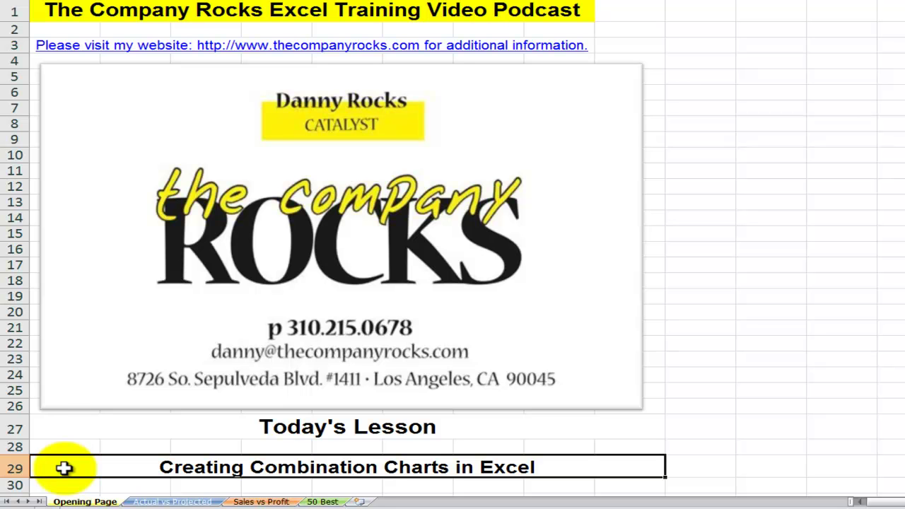
click(172, 501)
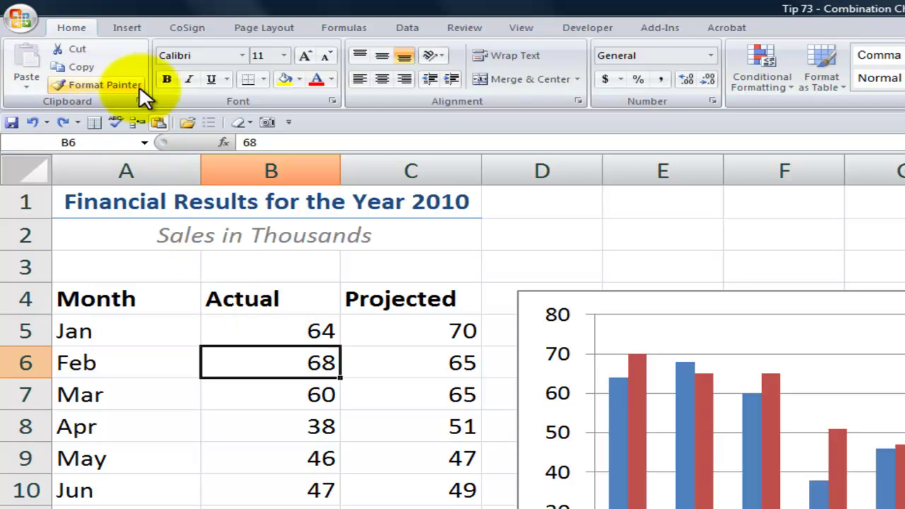
Show the Insert ribbon and select the Actual vs Projected column chart.
click(127, 24)
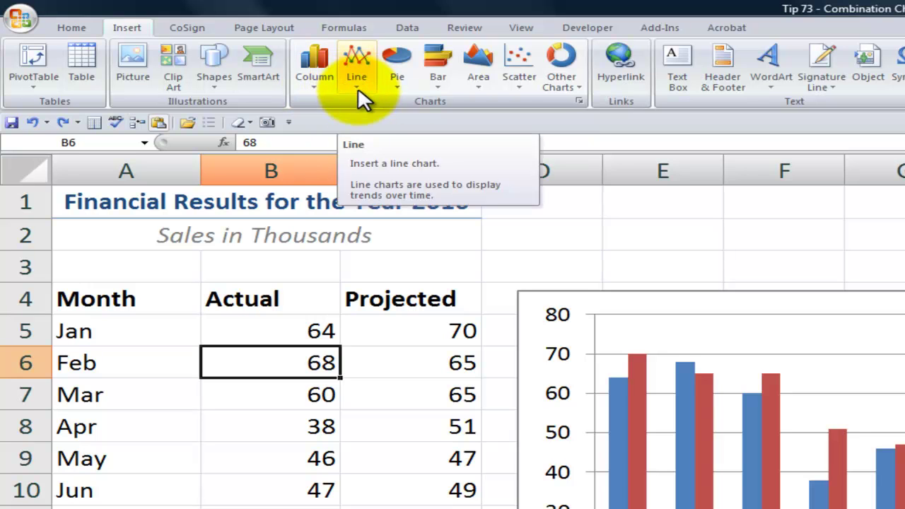
click(643, 322)
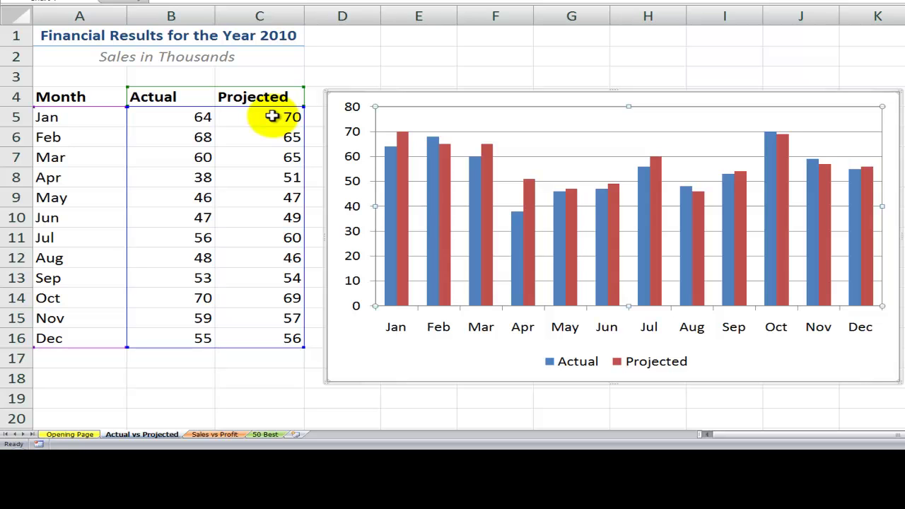
click(391, 151)
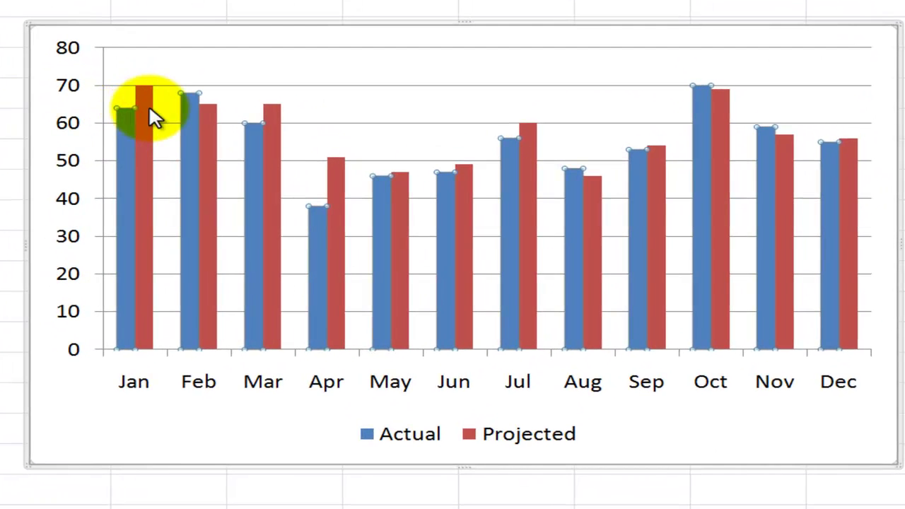
mouse_move(140, 113)
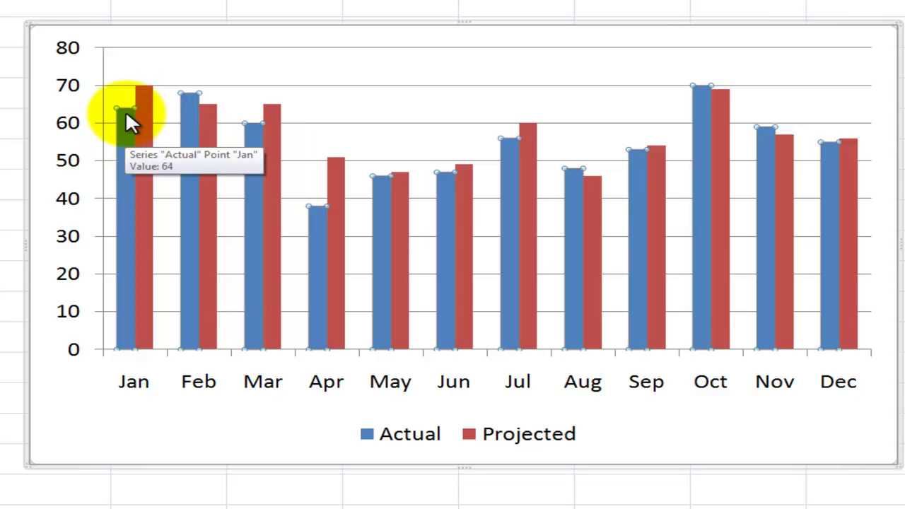
mouse_move(145, 96)
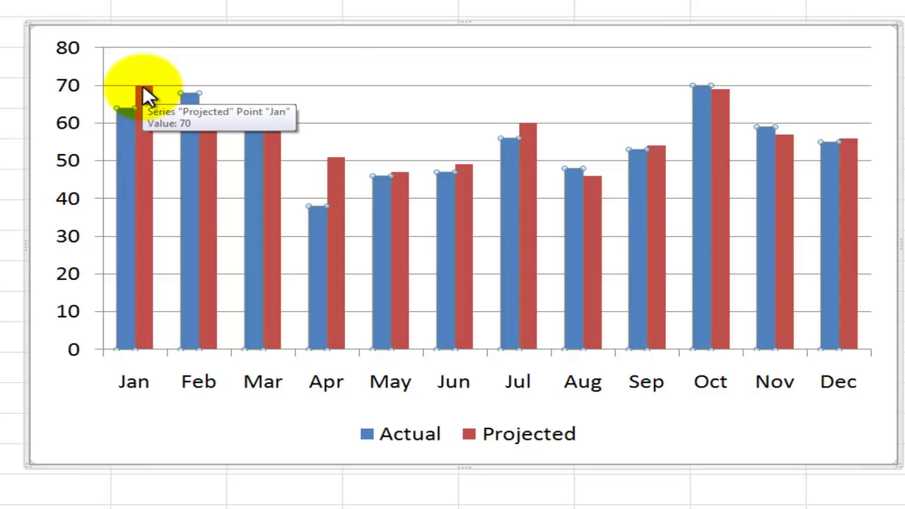
mouse_move(190, 99)
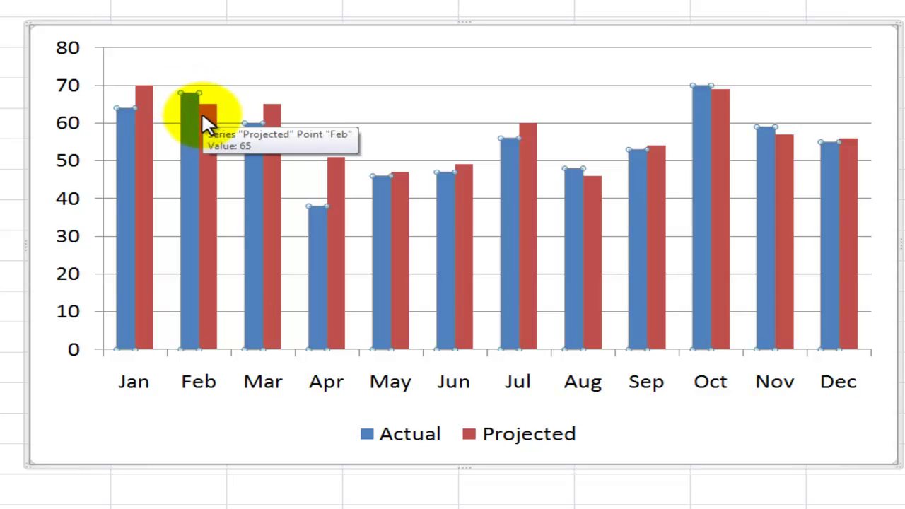
click(197, 68)
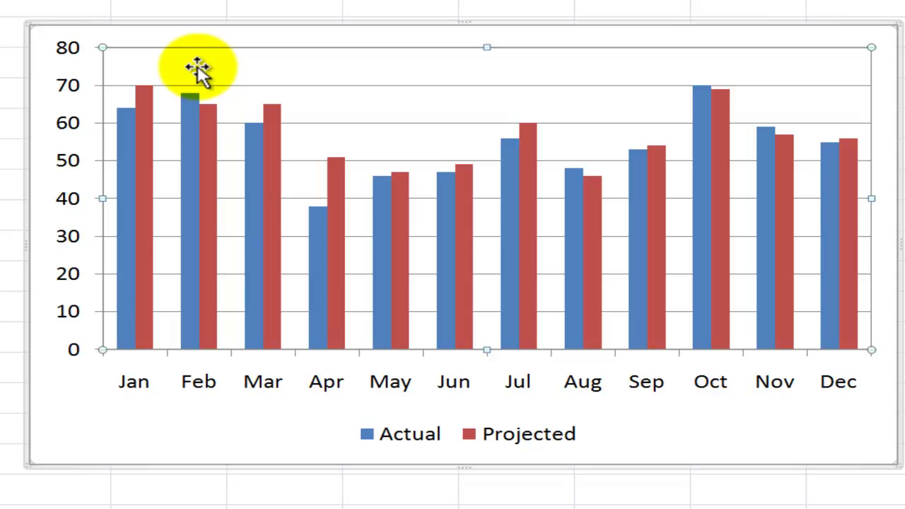
Change the Projected series to a Line with Markers drawn over the Actual columns.
click(144, 95)
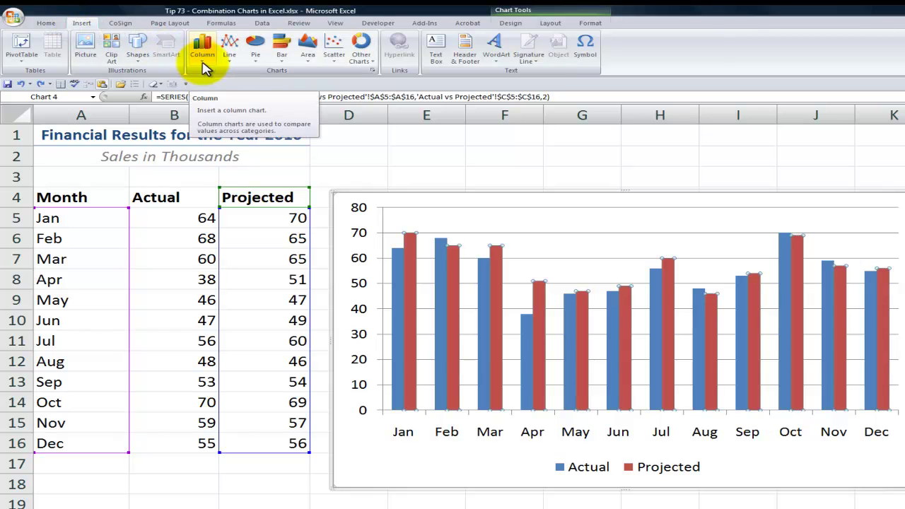
click(229, 61)
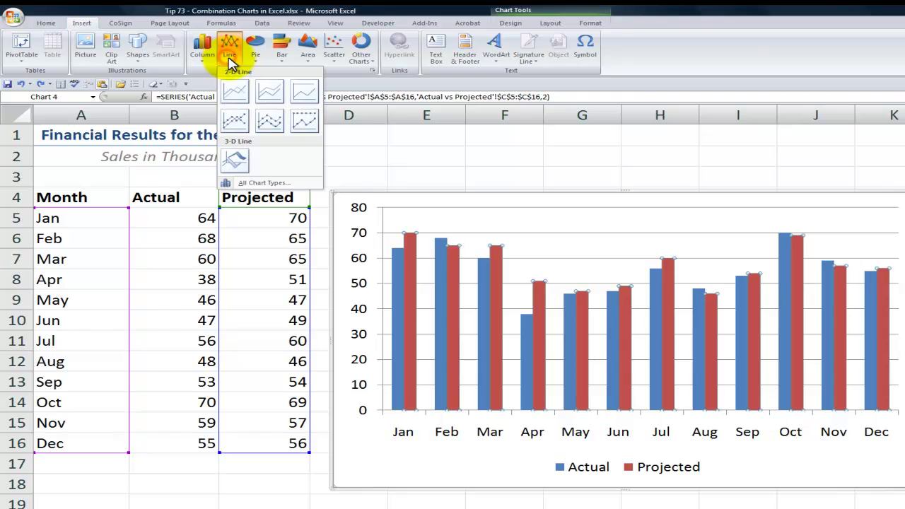
click(270, 120)
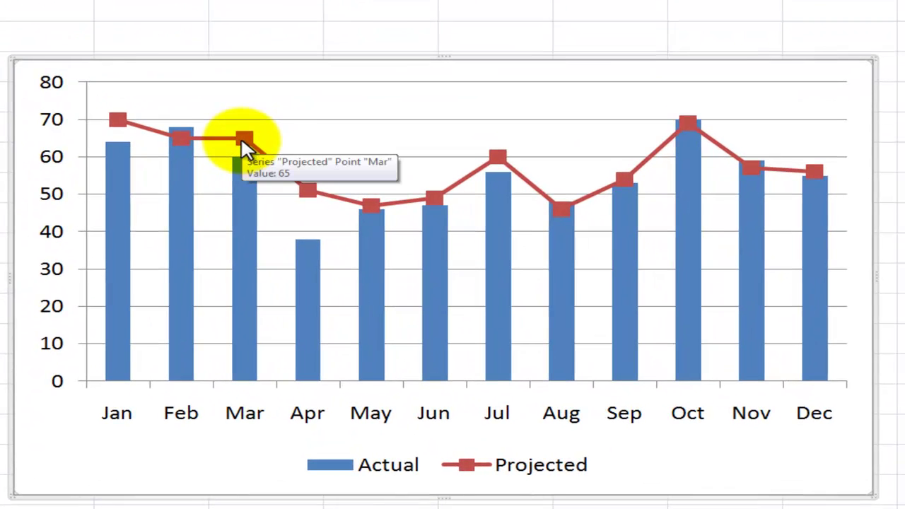
mouse_move(377, 222)
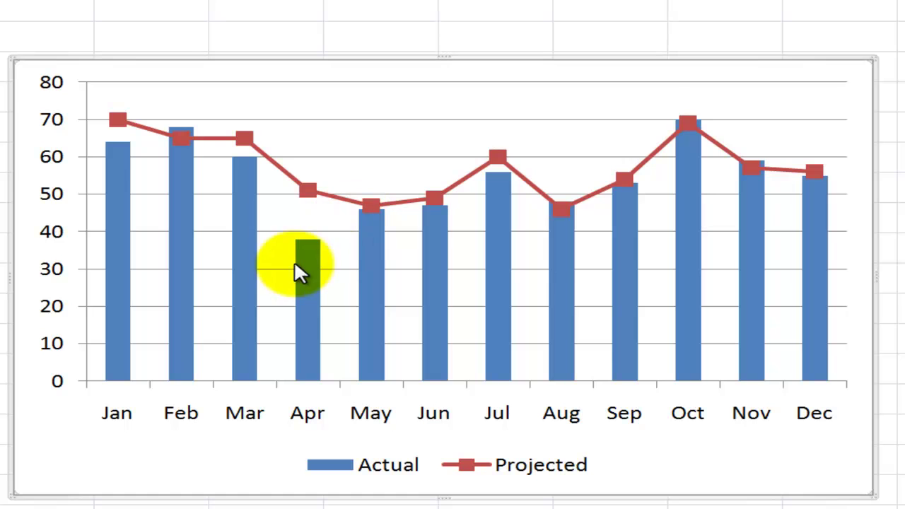
mouse_move(305, 192)
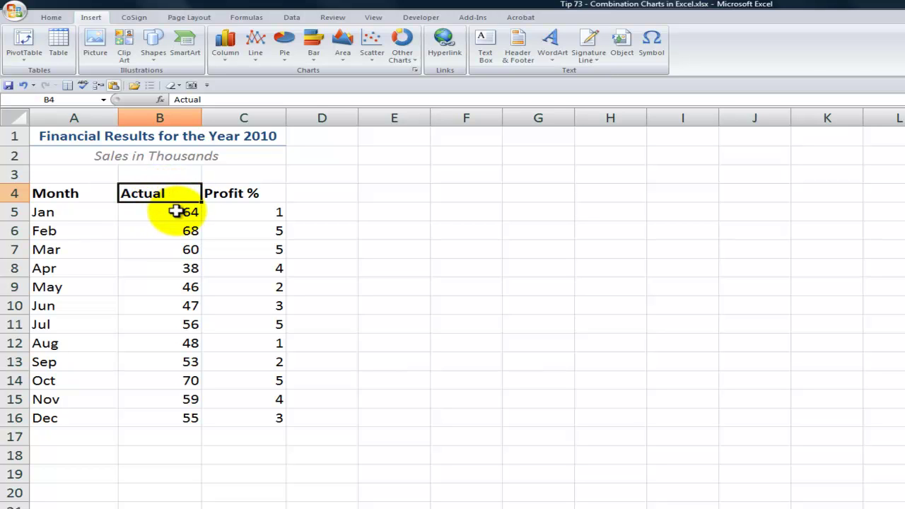
Insert a clustered column chart of Month, Actual and Profit % (A4:C16), placed beside the table.
click(247, 194)
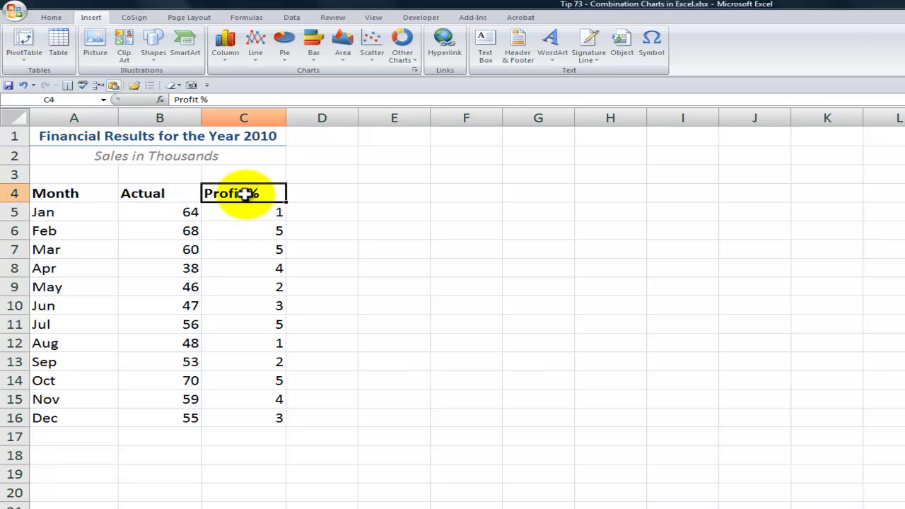
click(247, 212)
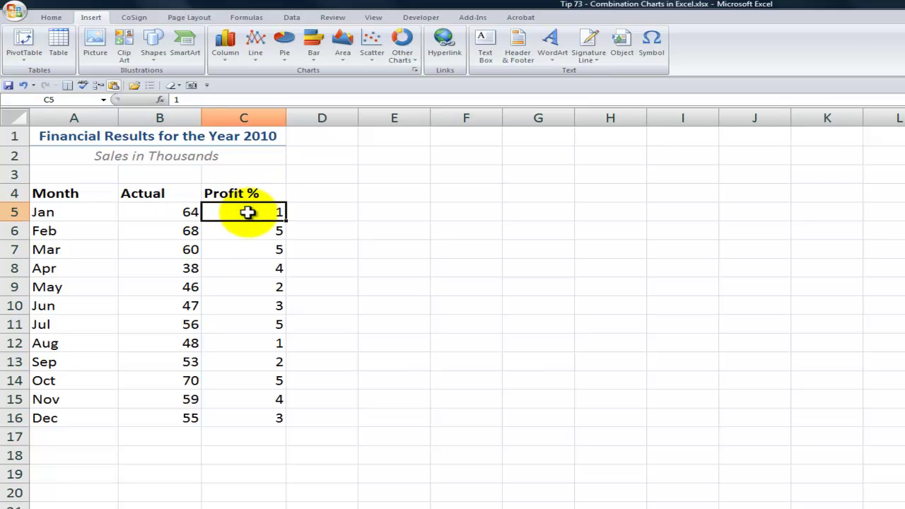
drag(63, 193, 234, 409)
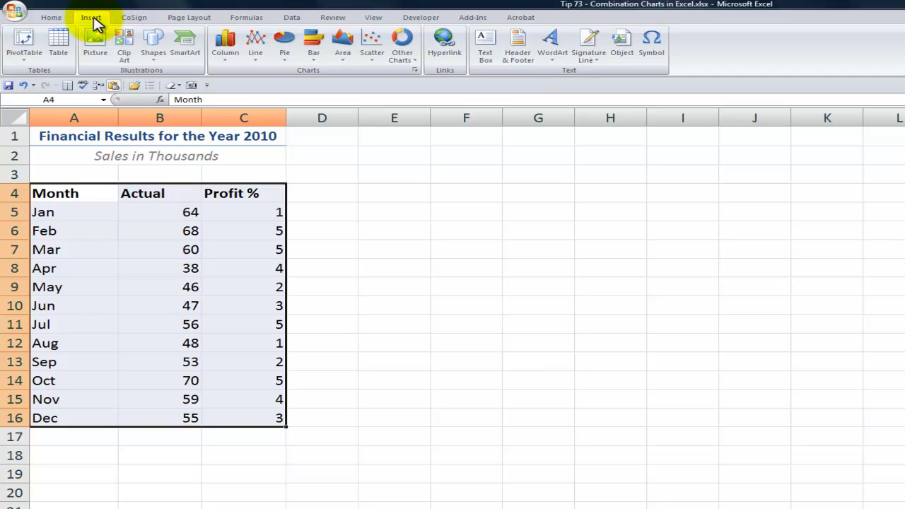
click(230, 56)
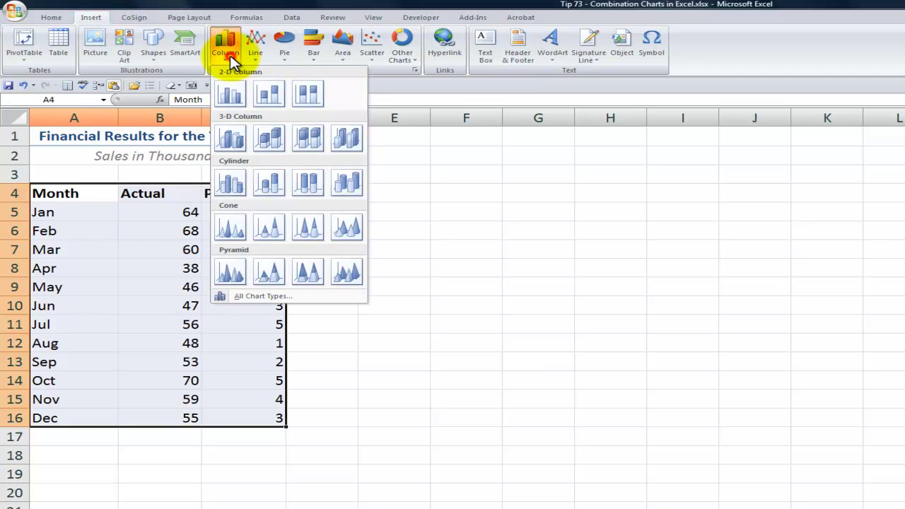
click(233, 93)
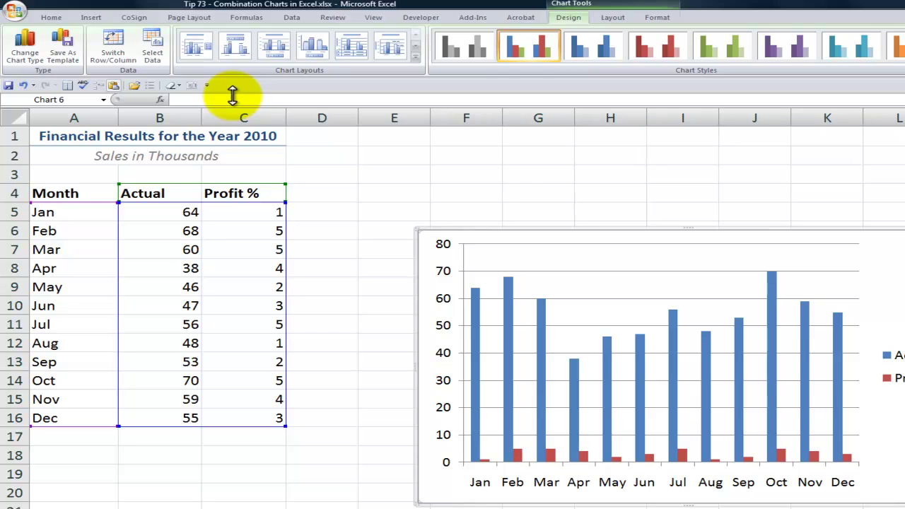
drag(551, 228, 436, 118)
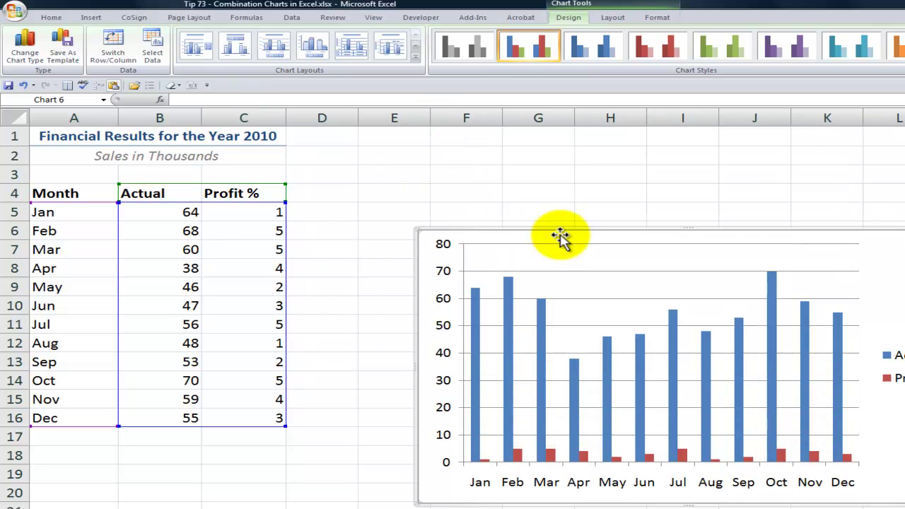
mouse_move(558, 228)
mouse_down()
mouse_move(528, 224)
mouse_move(408, 162)
mouse_move(461, 139)
mouse_up()
click(797, 265)
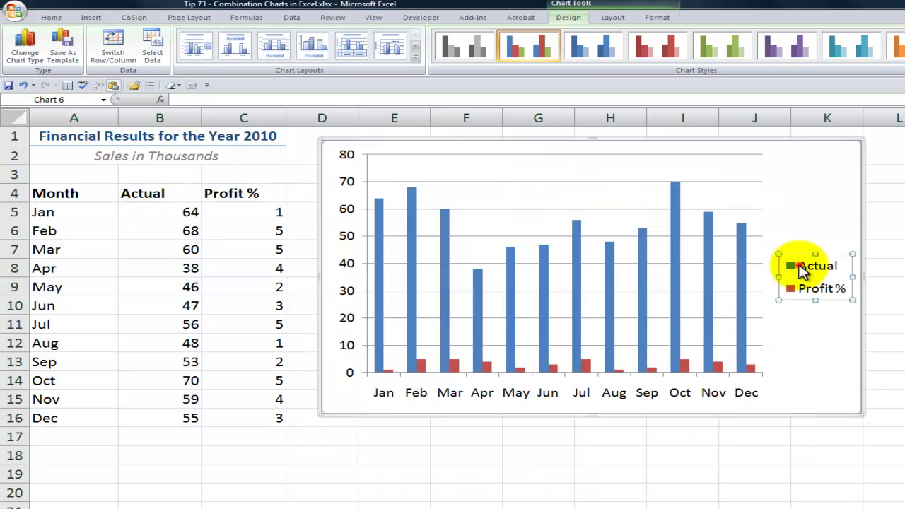
Set the chart legend's position to Bottom in Format Legend.
right_click(806, 263)
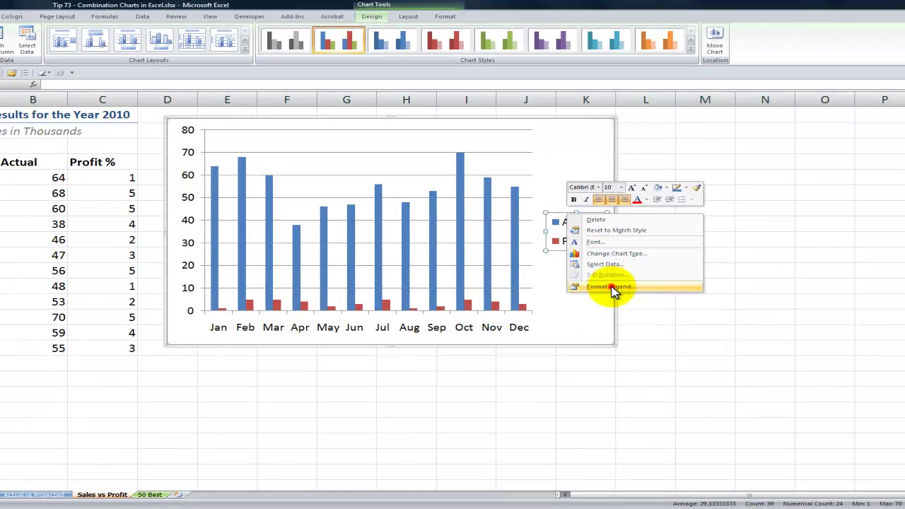
click(611, 287)
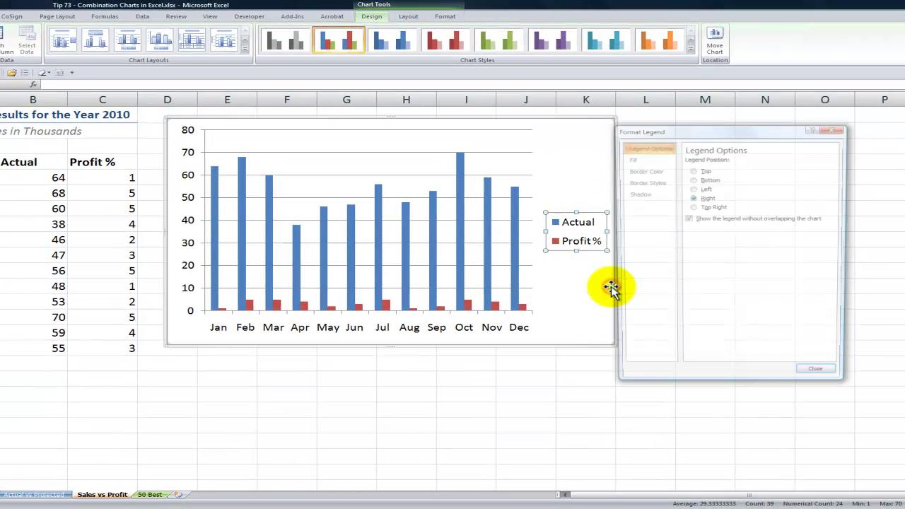
click(702, 180)
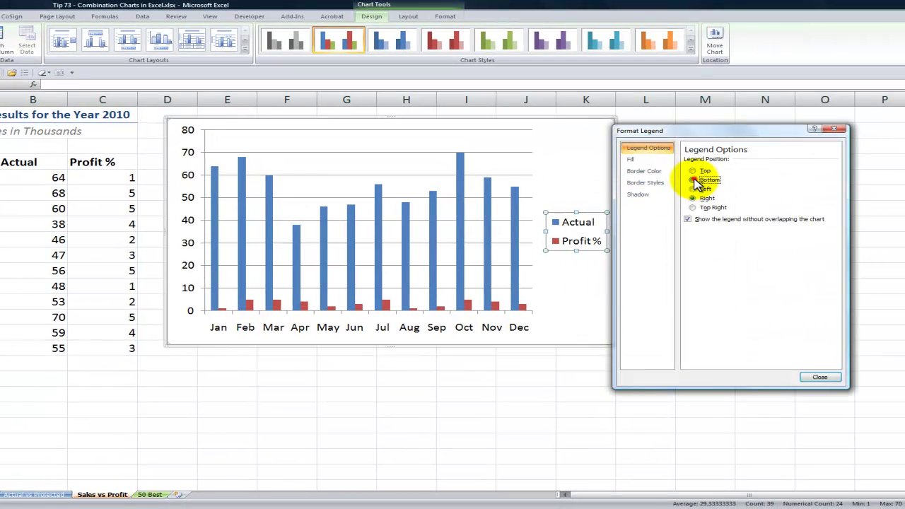
click(818, 377)
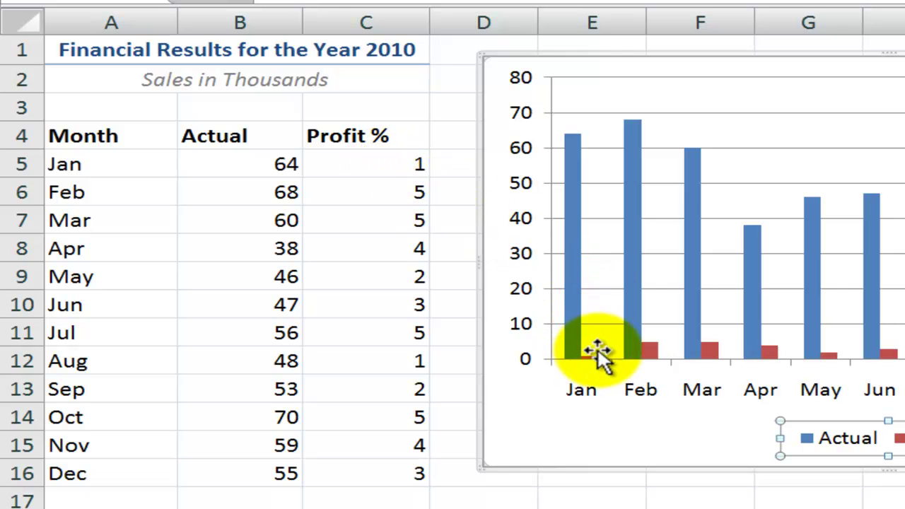
Select the Profit % series from the Layout tab's Chart Elements list.
mouse_move(654, 350)
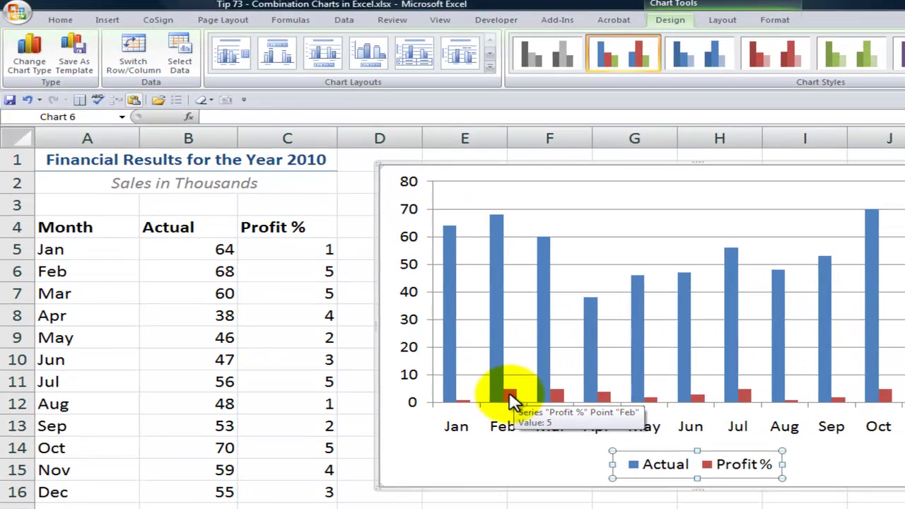
click(510, 395)
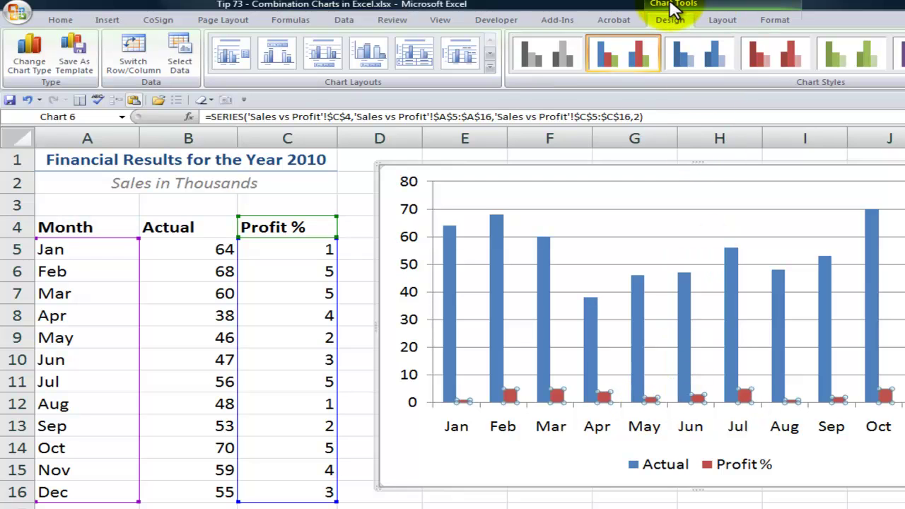
click(716, 21)
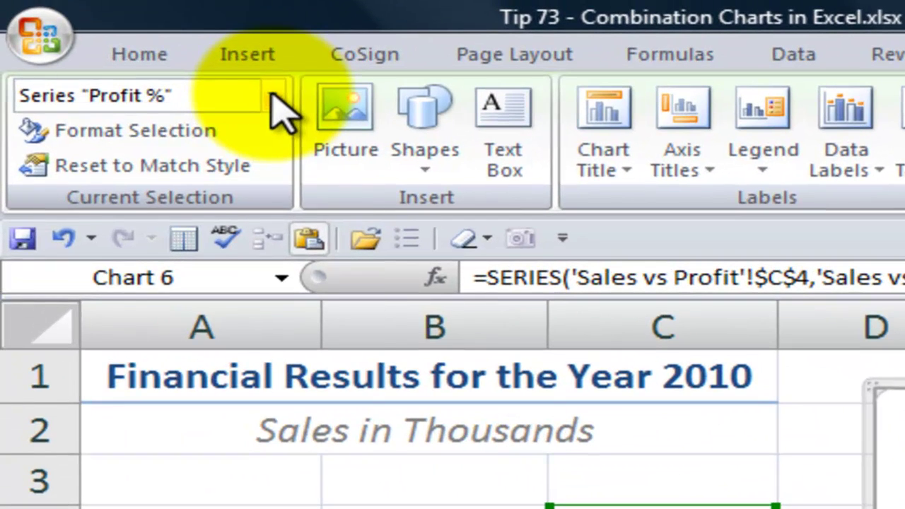
click(118, 37)
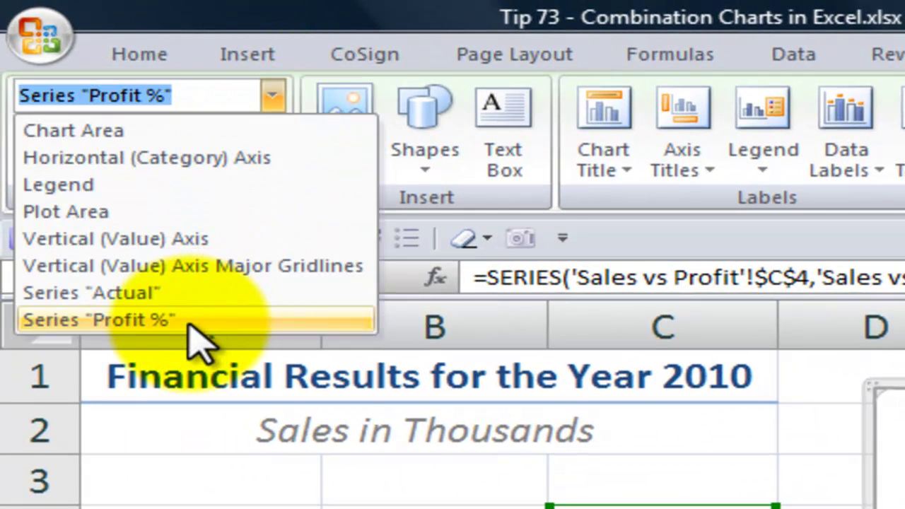
click(188, 294)
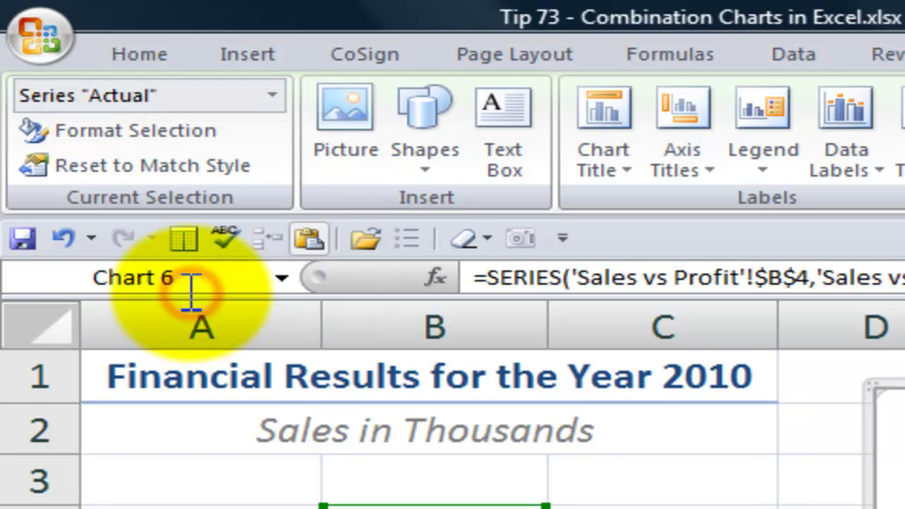
click(272, 96)
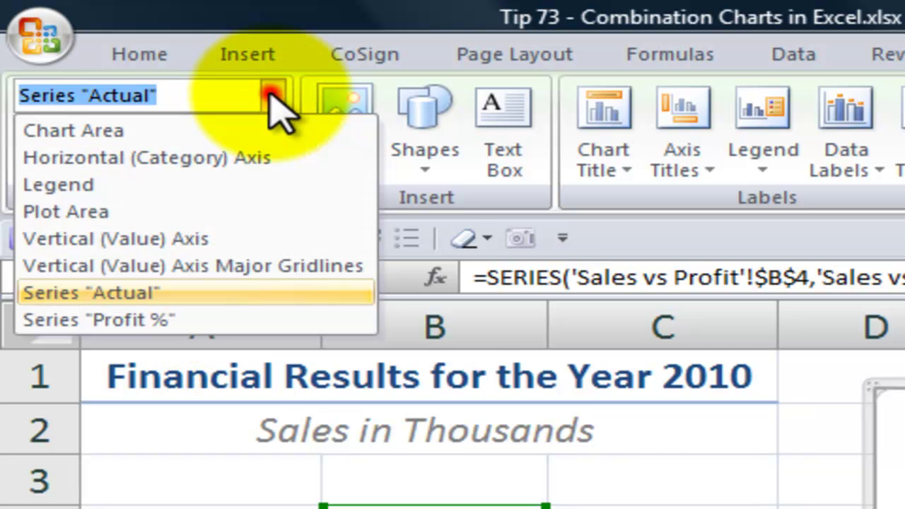
click(152, 321)
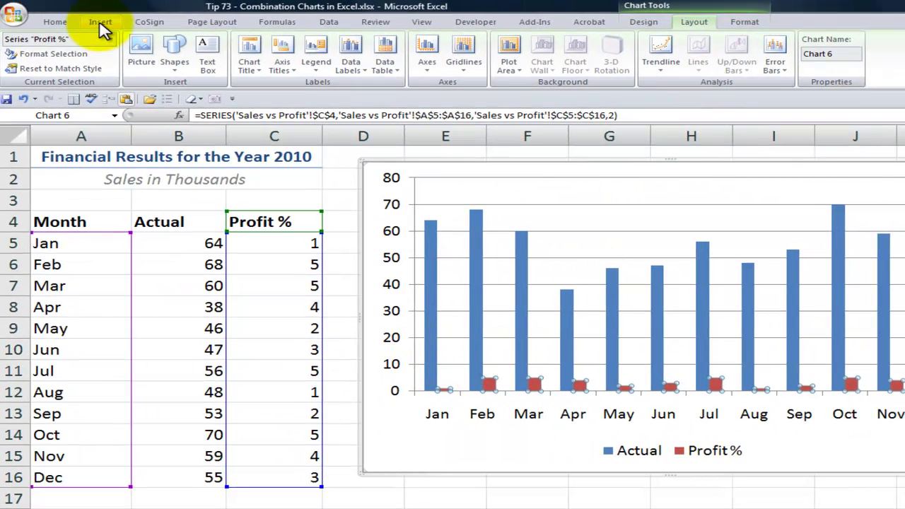
Change the Profit % series chart type to Line with Markers.
click(642, 23)
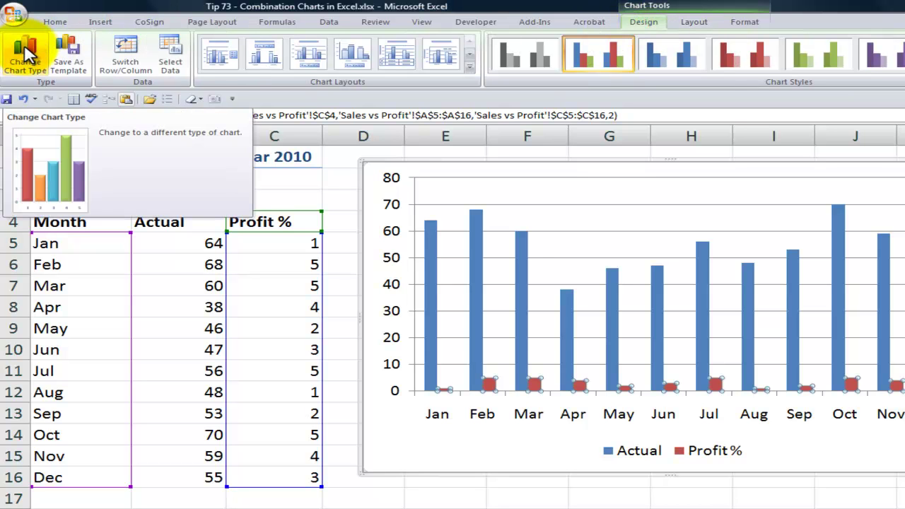
click(27, 53)
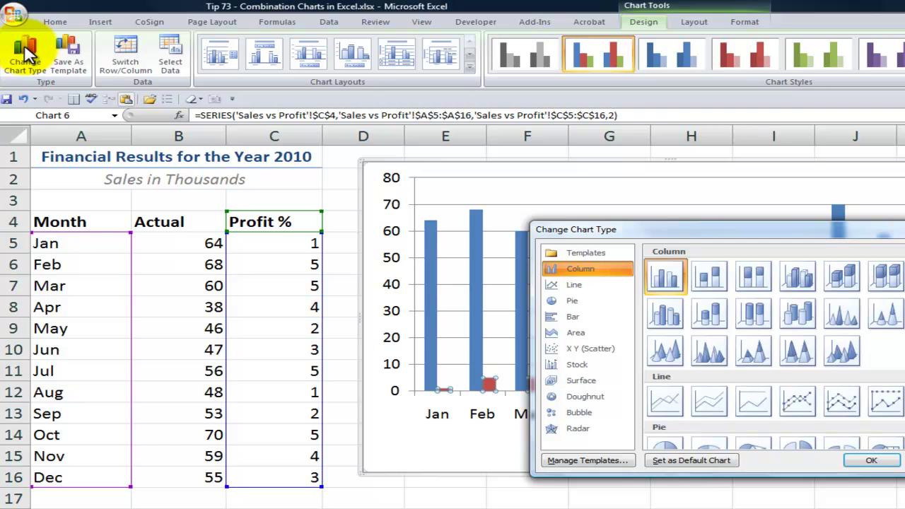
click(575, 285)
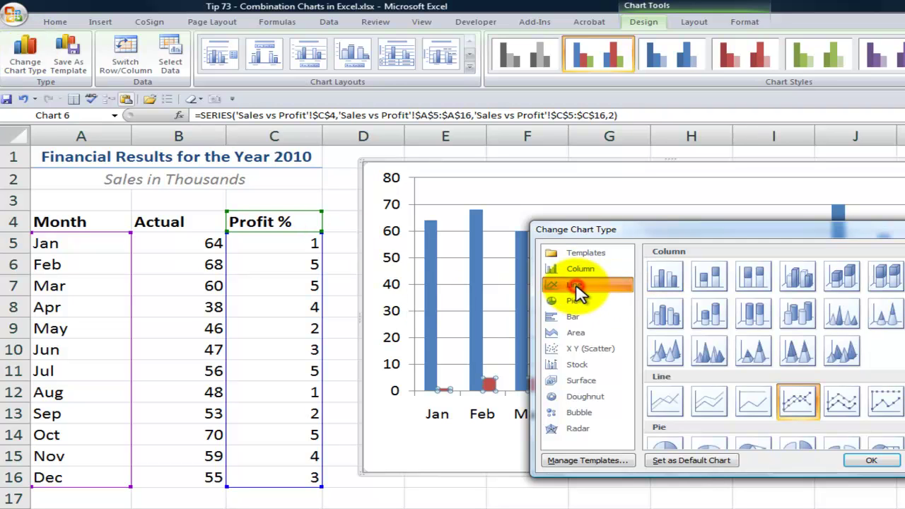
click(872, 460)
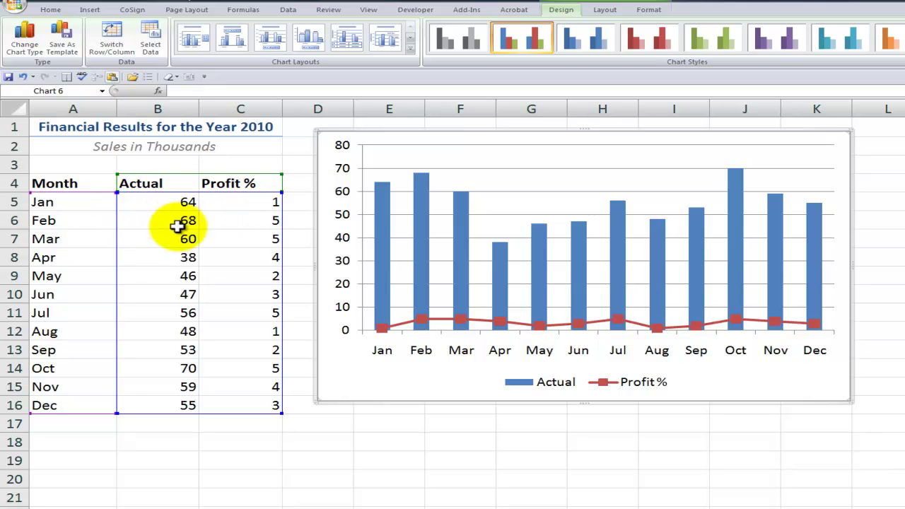
Plot the Profit % series on a Secondary Axis via Format Data Series.
mouse_move(463, 258)
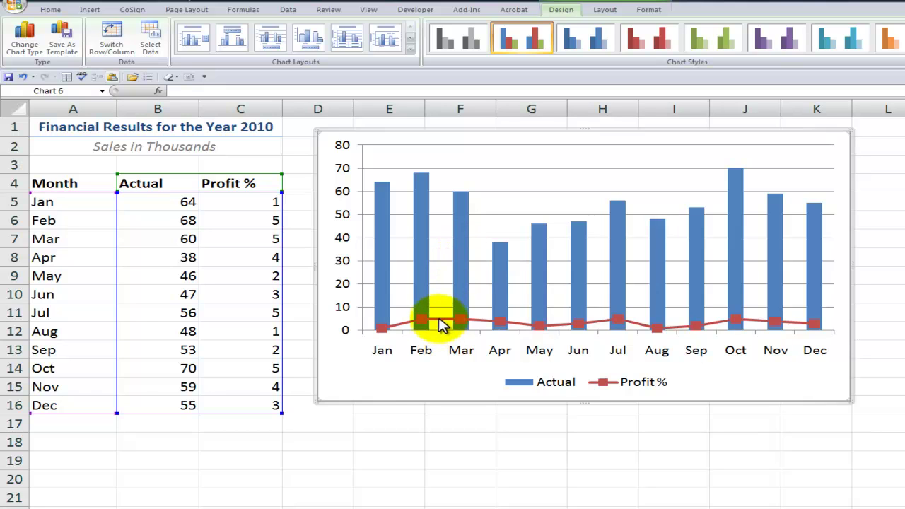
mouse_move(439, 325)
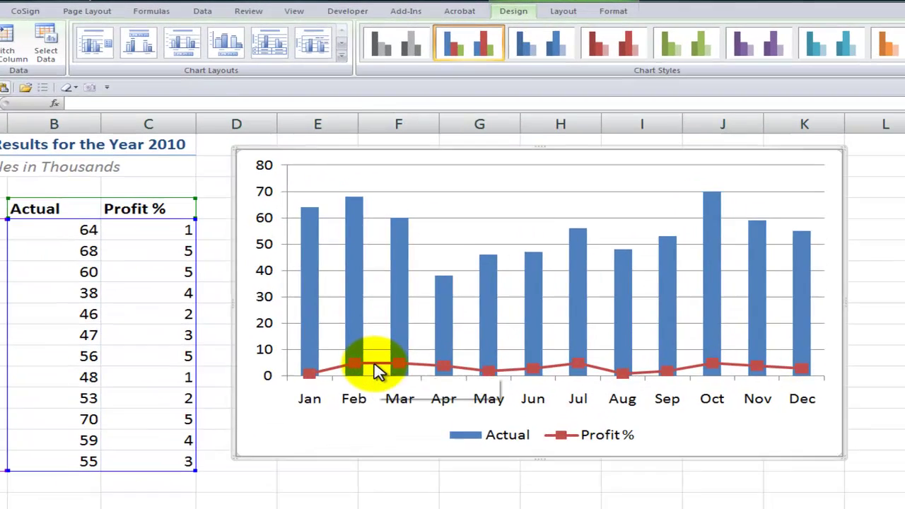
click(377, 369)
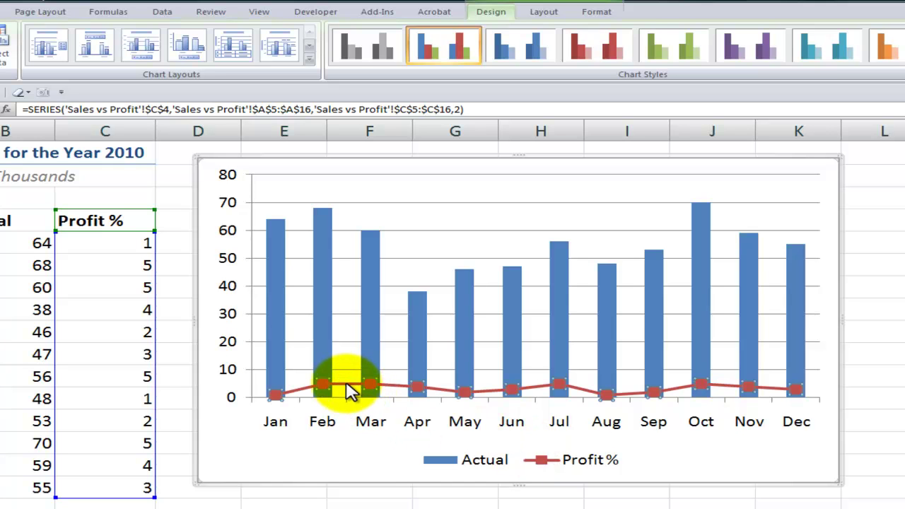
right_click(348, 391)
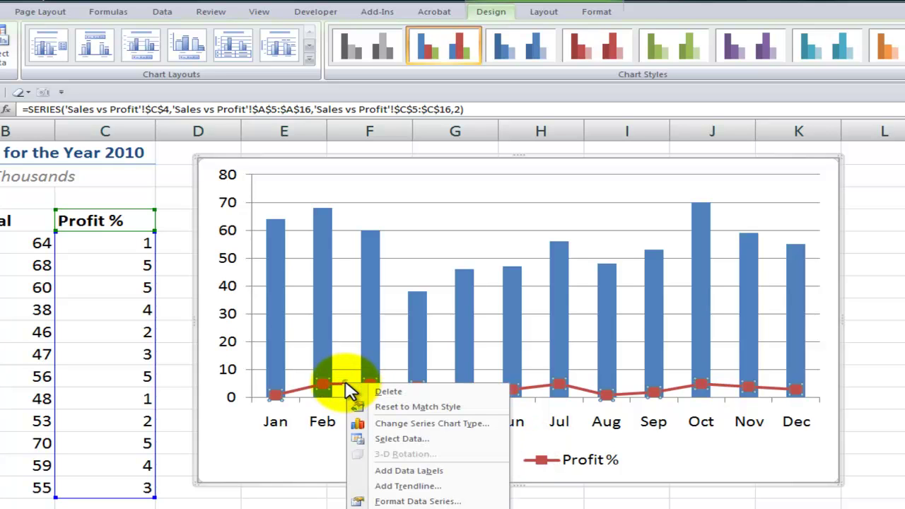
click(417, 501)
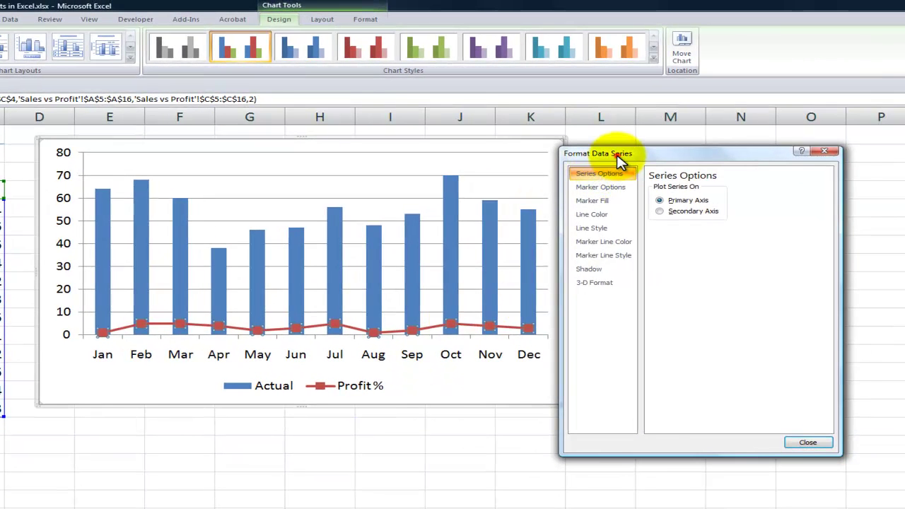
drag(622, 157, 324, 150)
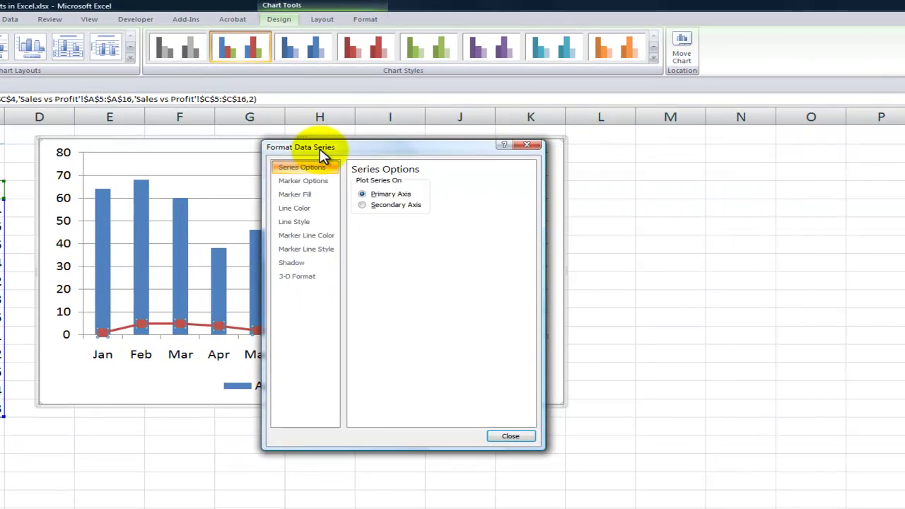
click(362, 205)
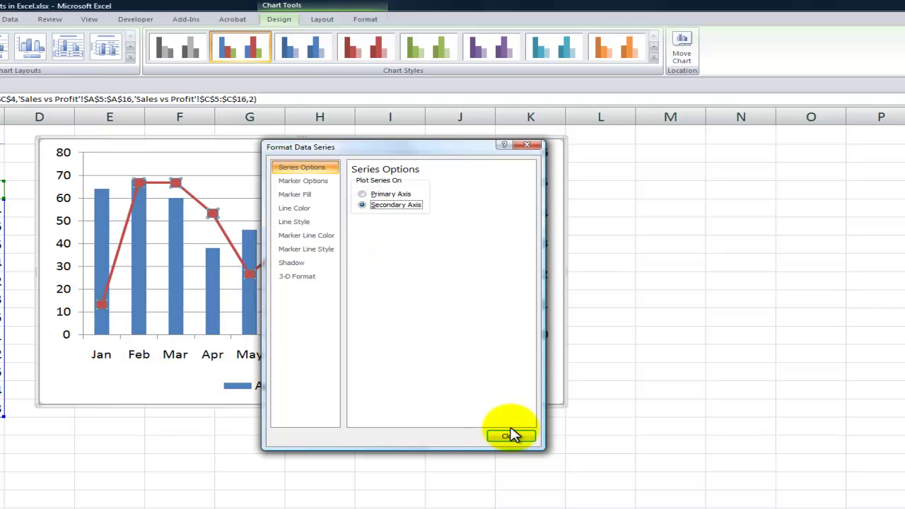
drag(414, 146, 702, 157)
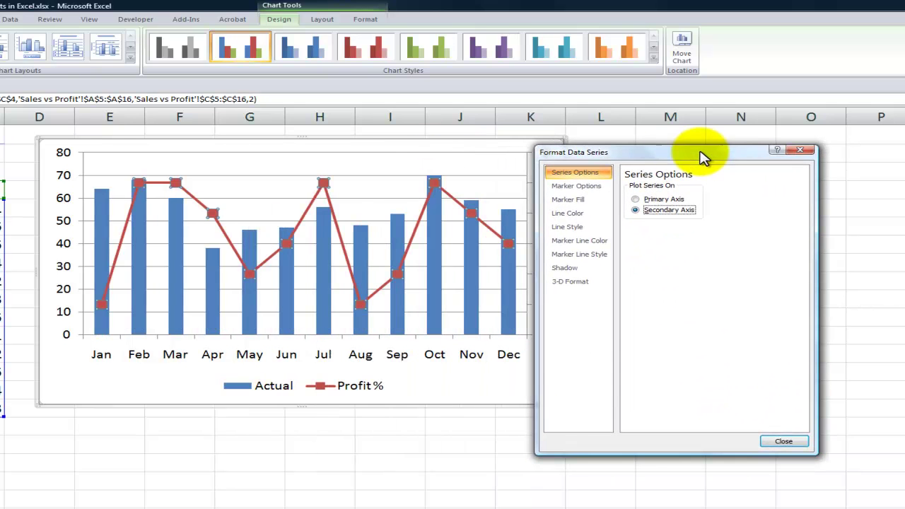
click(806, 152)
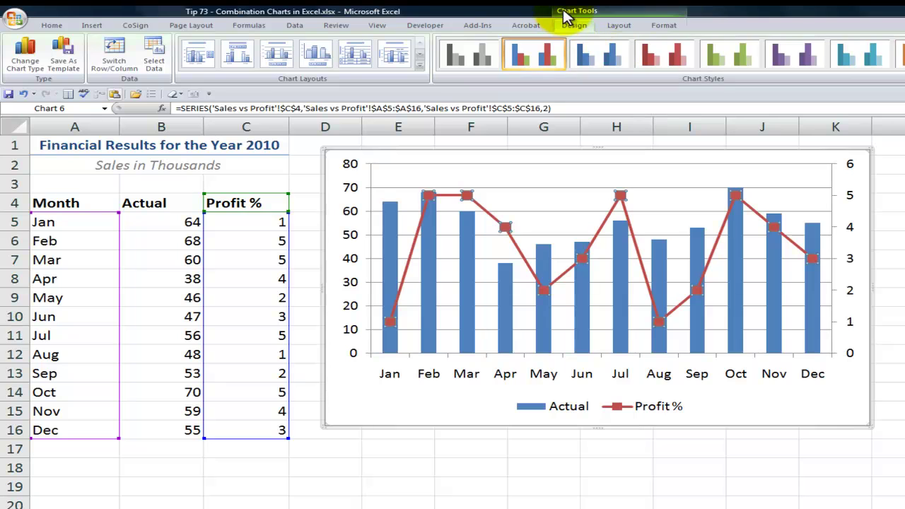
Add a vertical Secondary Vertical Axis Title reading 'Profiy %'.
click(617, 27)
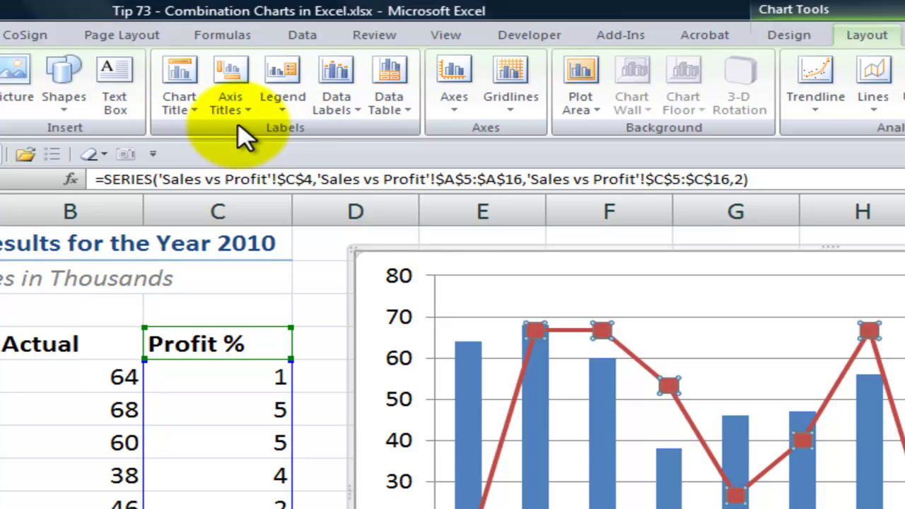
click(229, 102)
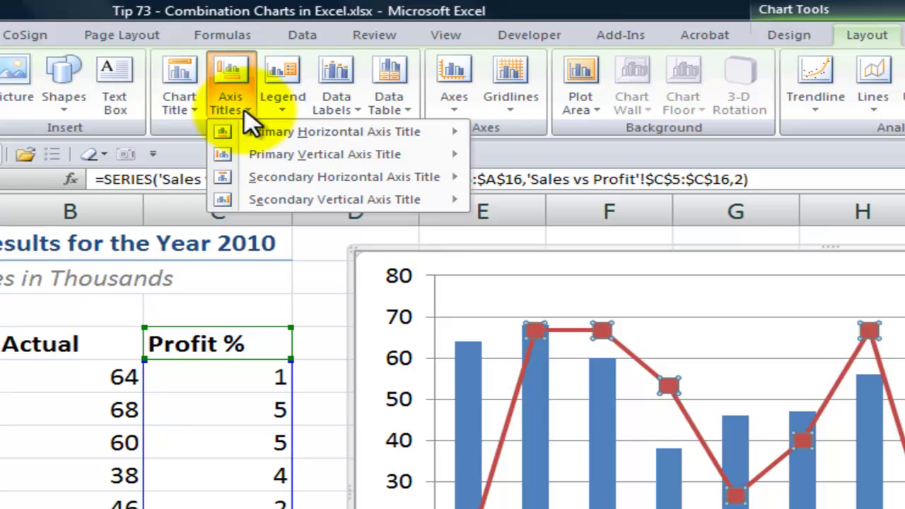
mouse_move(286, 203)
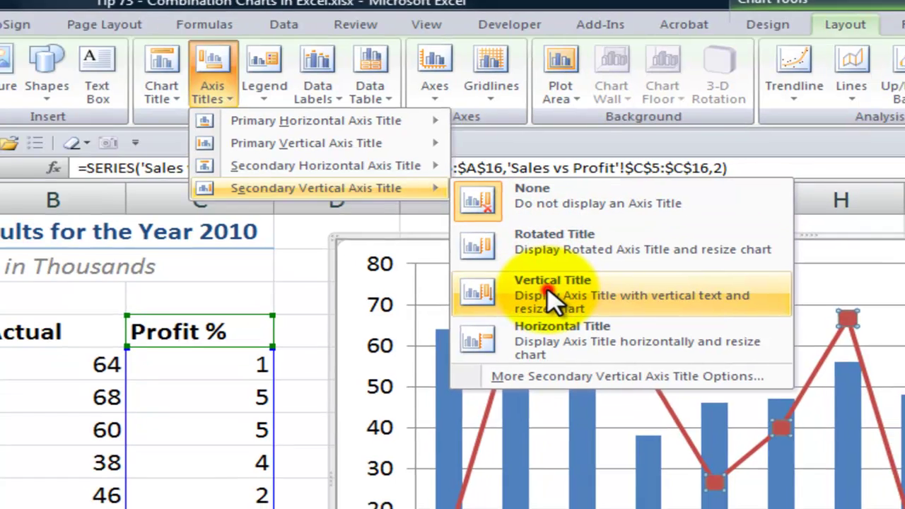
click(573, 303)
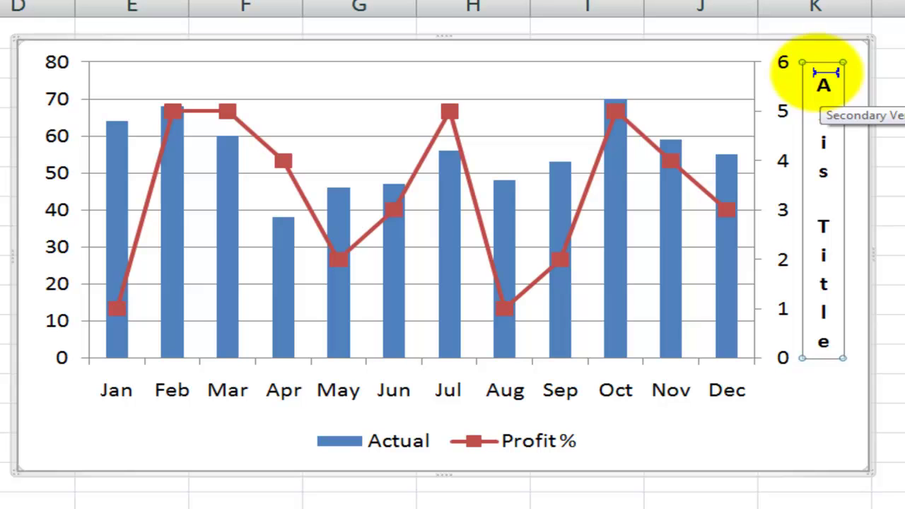
drag(823, 77, 822, 347)
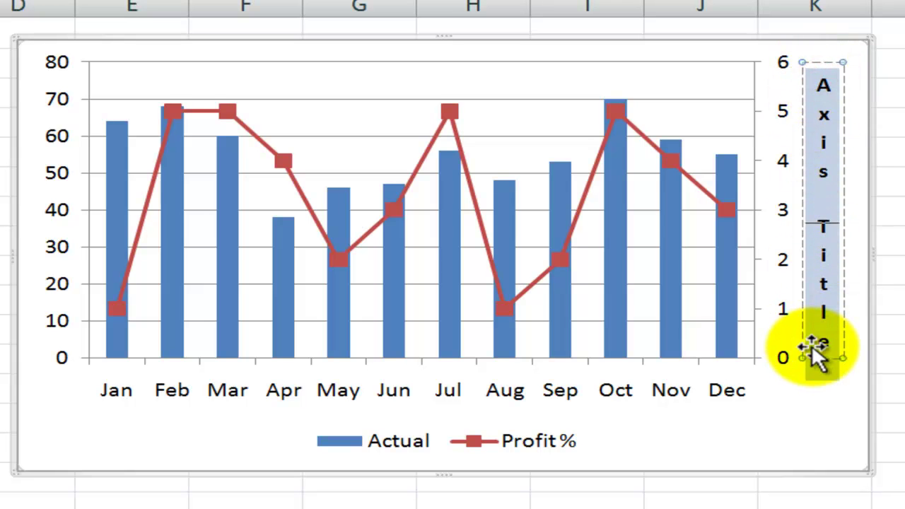
text(Profiy)
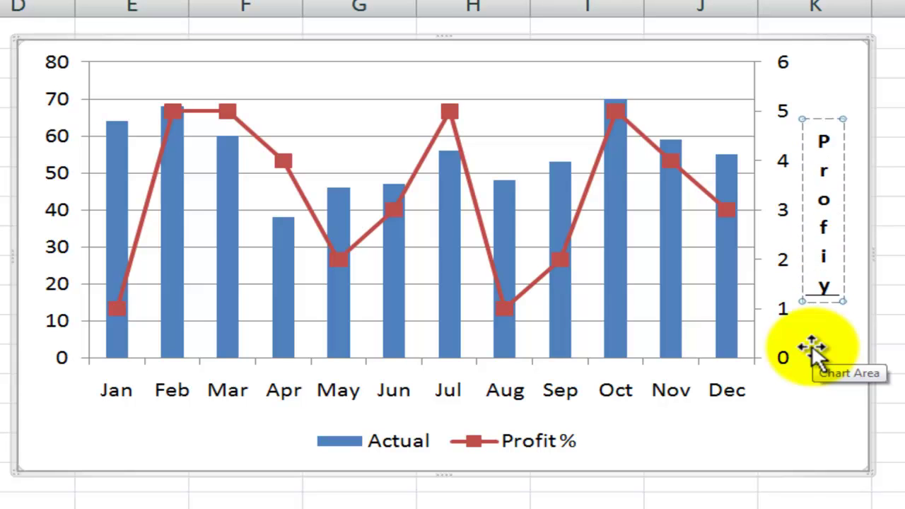
text( %)
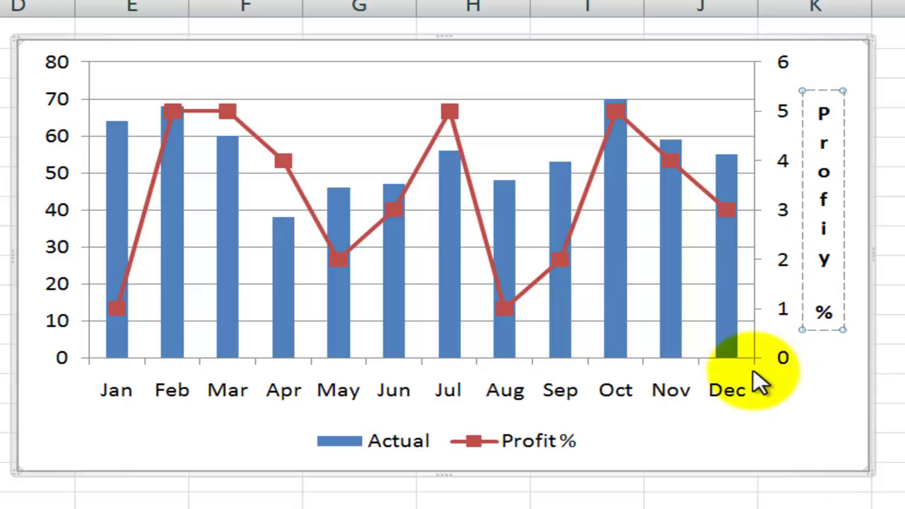
click(669, 416)
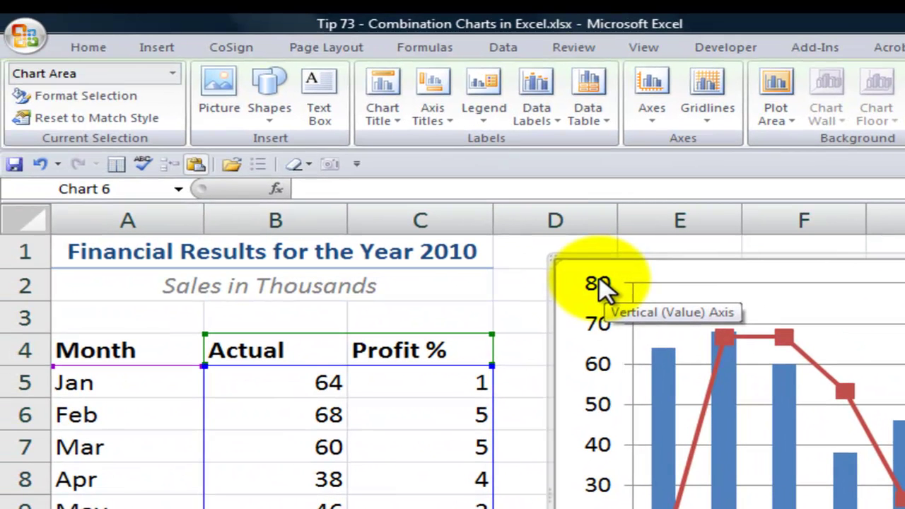
Add a vertical Primary Vertical Axis Title, typing 'Actual Sales' then trimming it to 'Actual'.
click(601, 286)
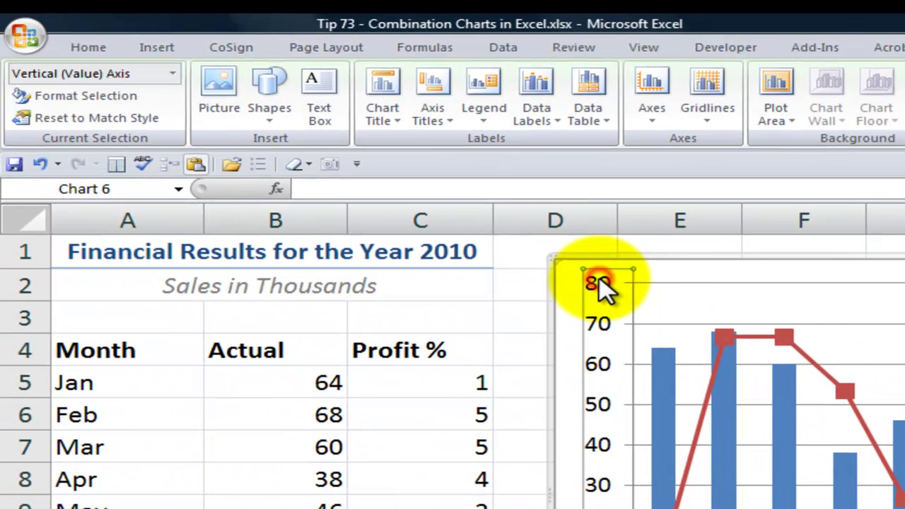
click(448, 128)
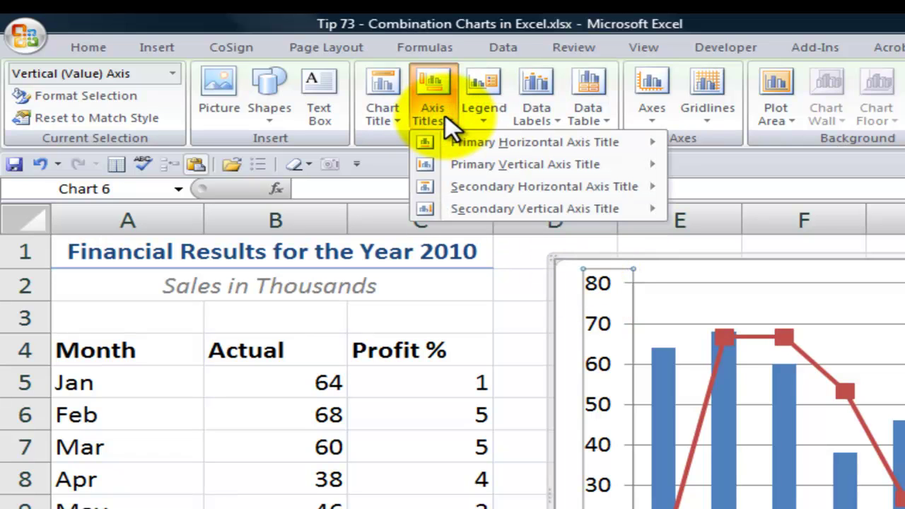
mouse_move(472, 171)
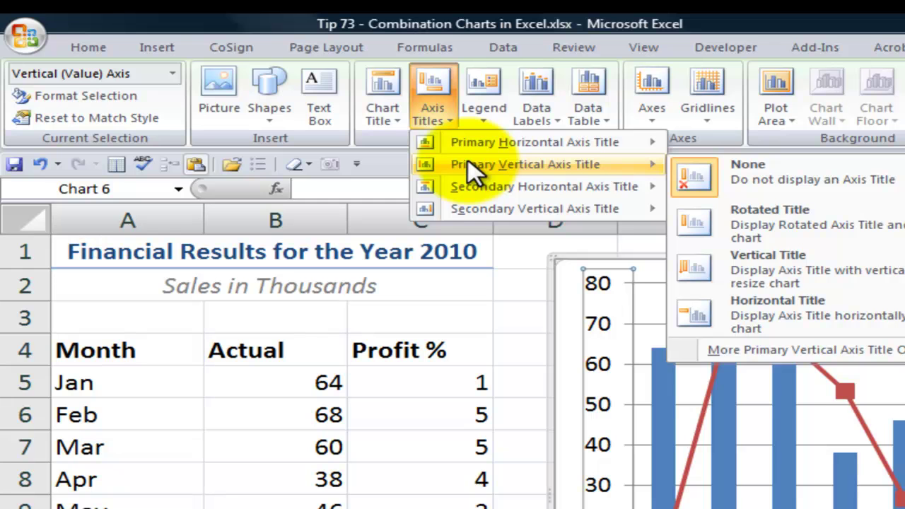
click(791, 267)
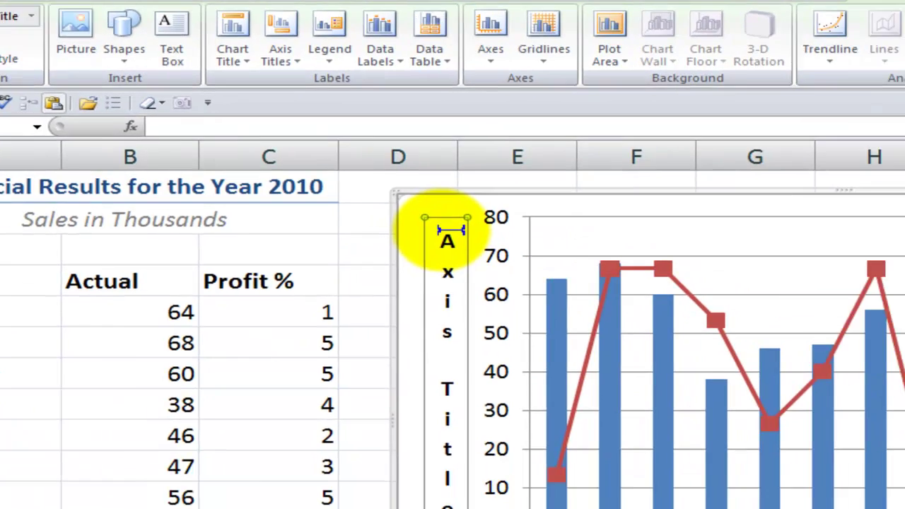
drag(597, 293, 605, 362)
drag(126, 154, 127, 374)
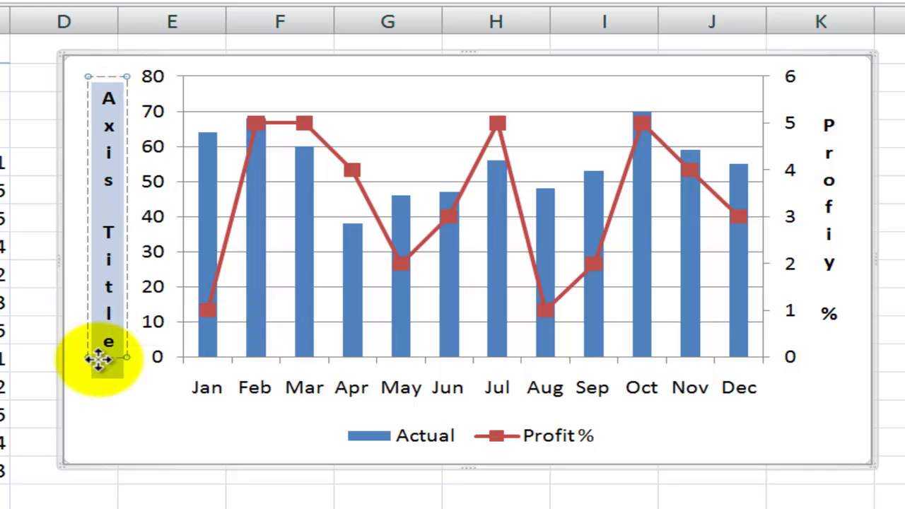
text(Actua)
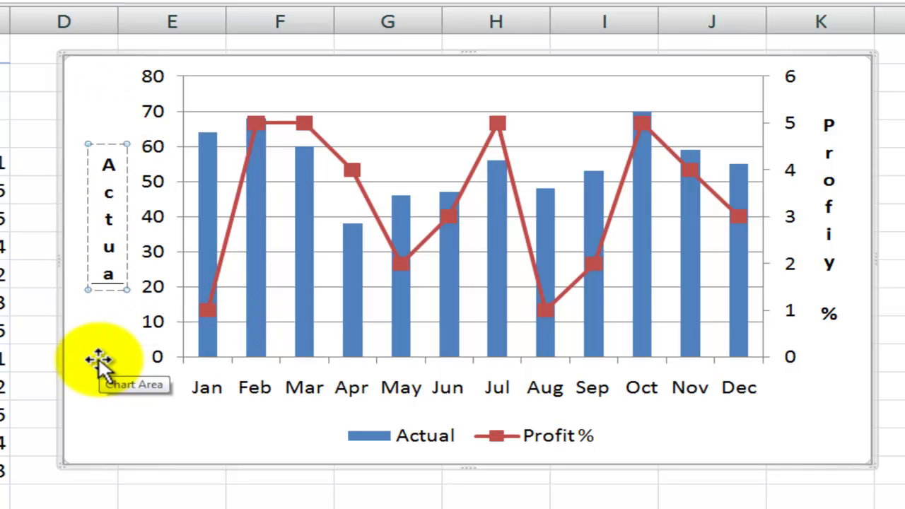
text(l Sales)
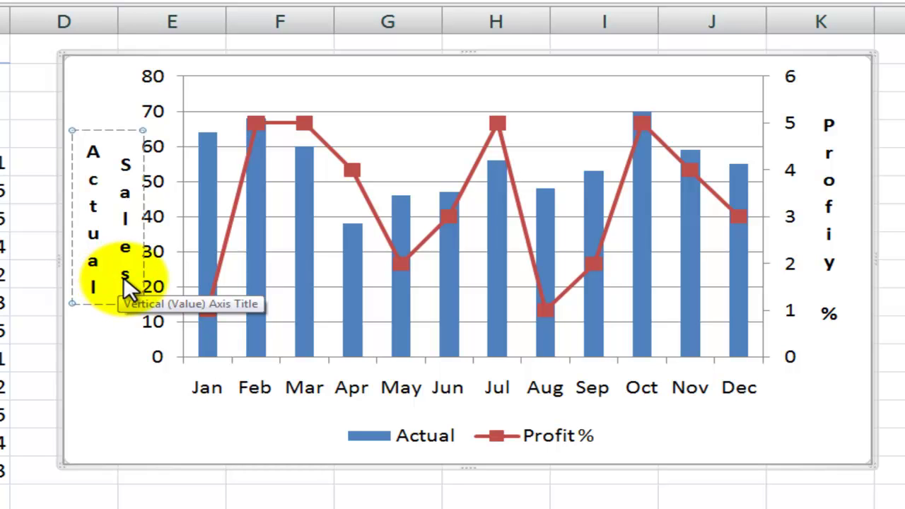
drag(122, 162, 106, 258)
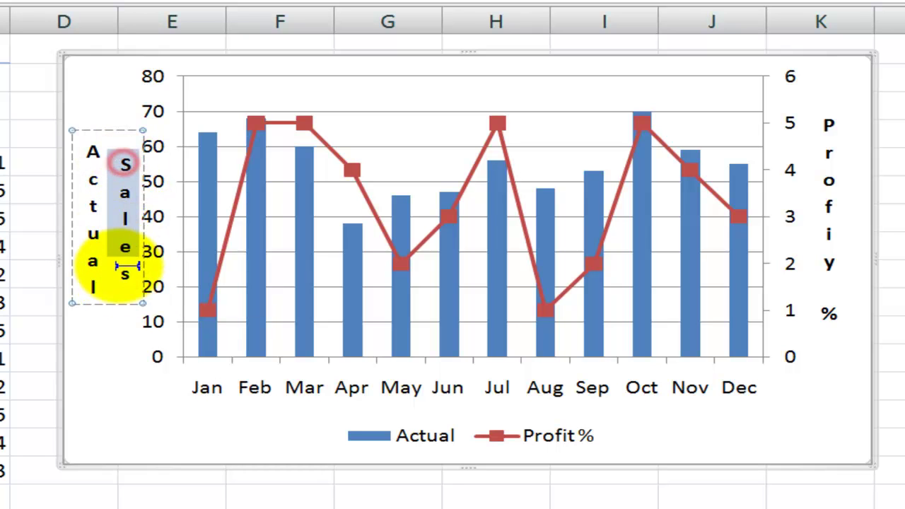
key(Delete)
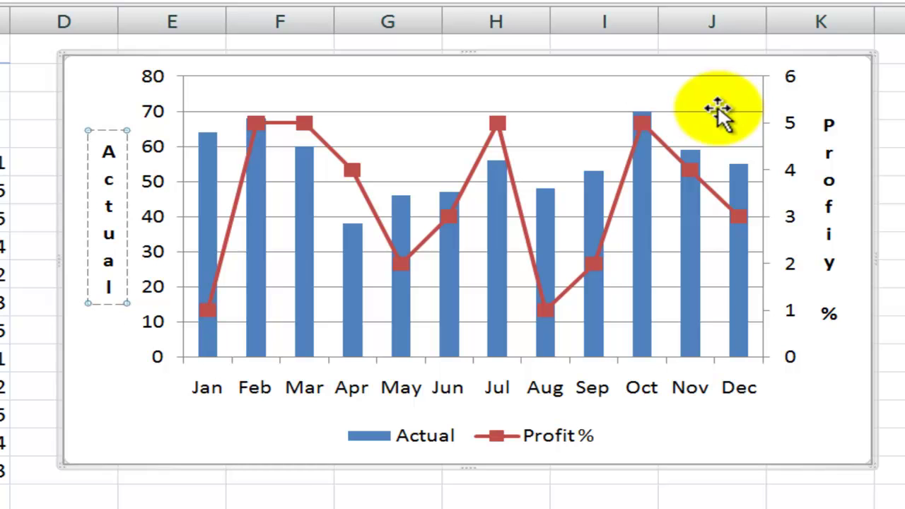
Delete the major horizontal gridlines, then reselect the Profit % series.
click(674, 111)
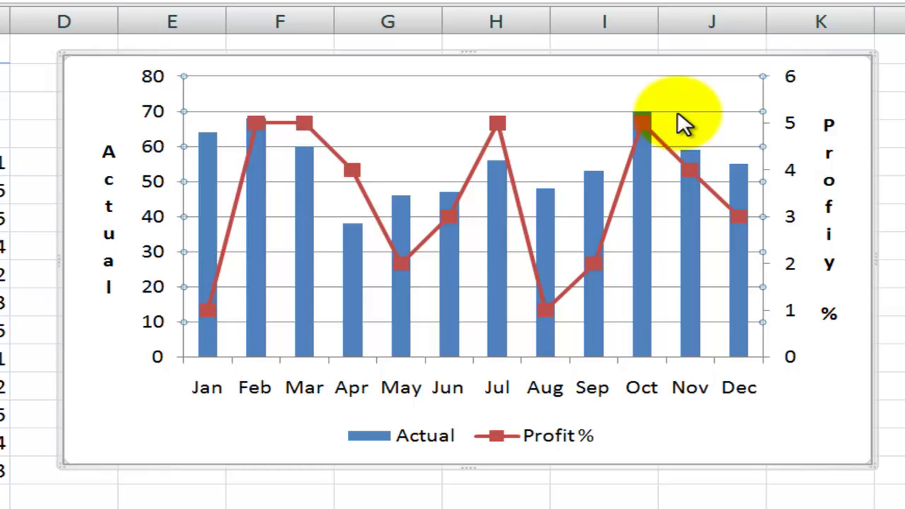
key(Delete)
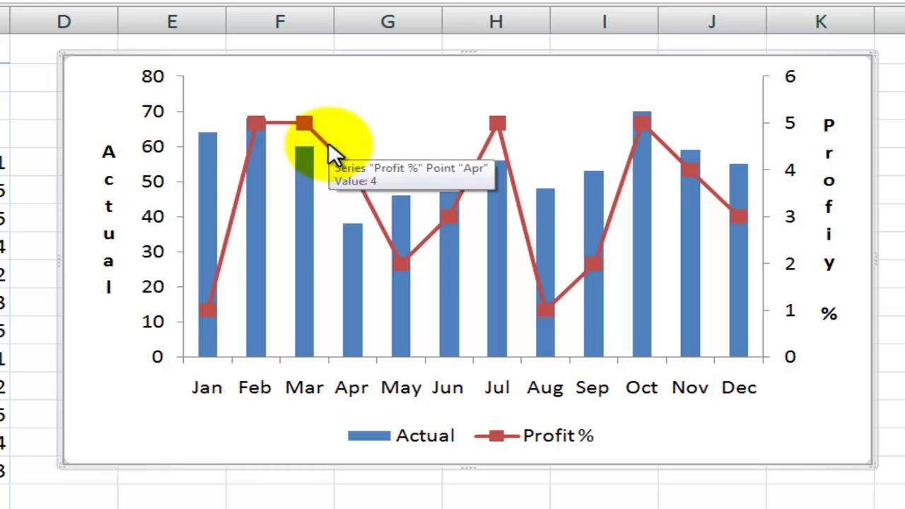
click(332, 154)
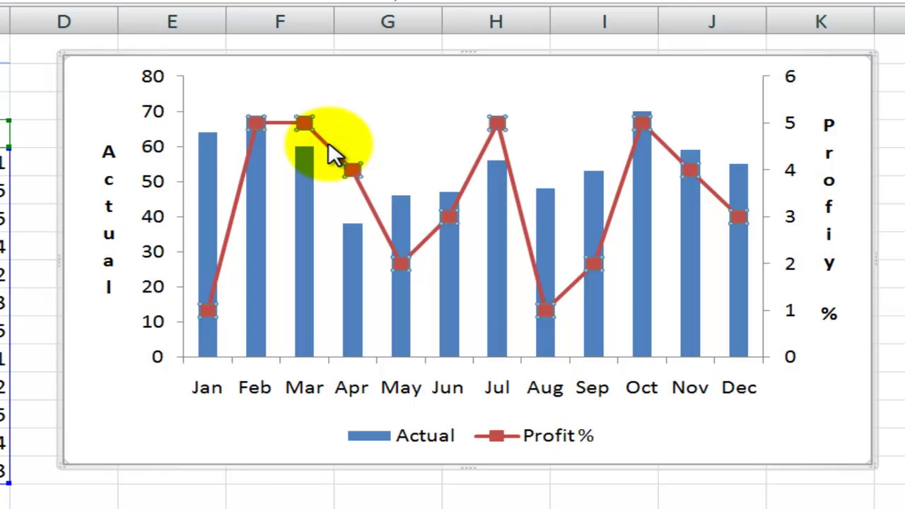
Change the Profit % series markers to built-in diamonds at size 5.
right_click(333, 154)
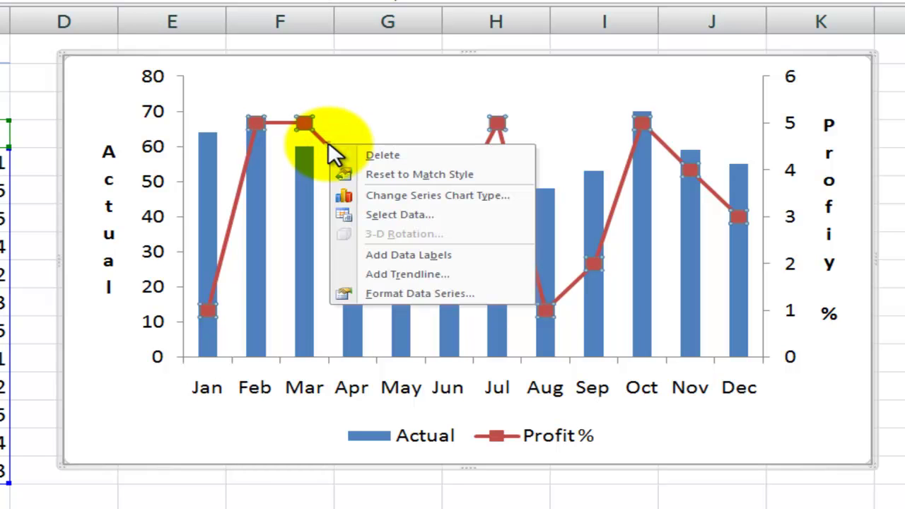
click(399, 295)
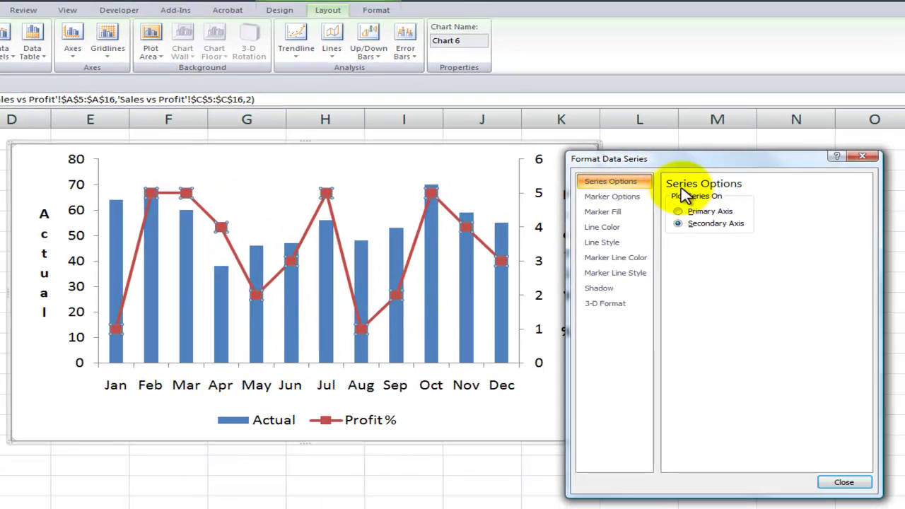
click(615, 200)
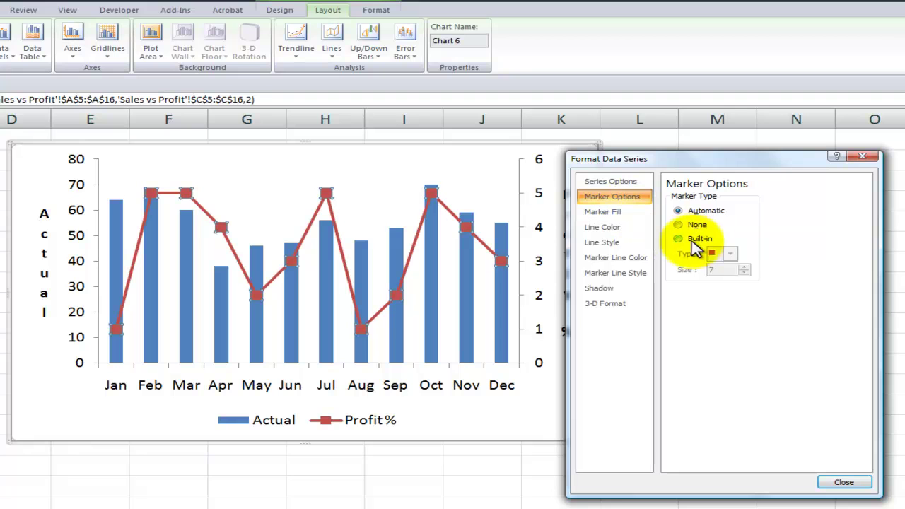
click(679, 239)
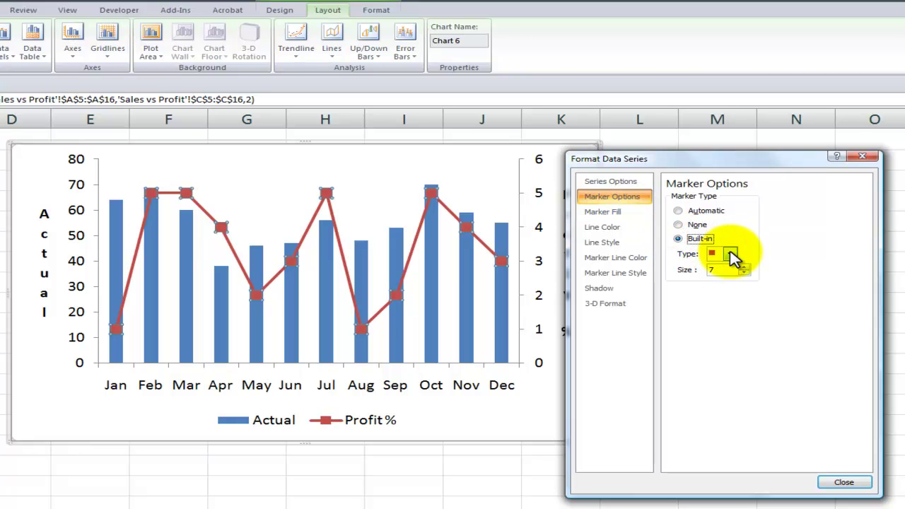
click(729, 253)
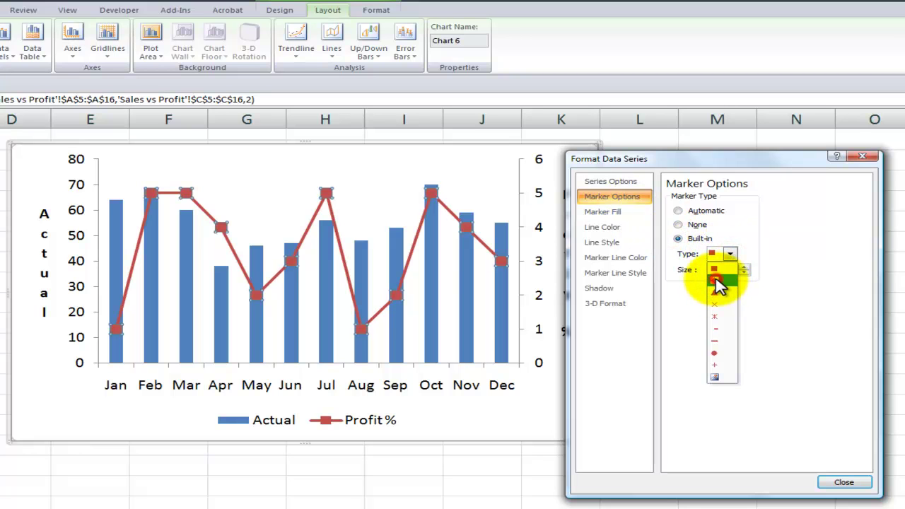
click(715, 281)
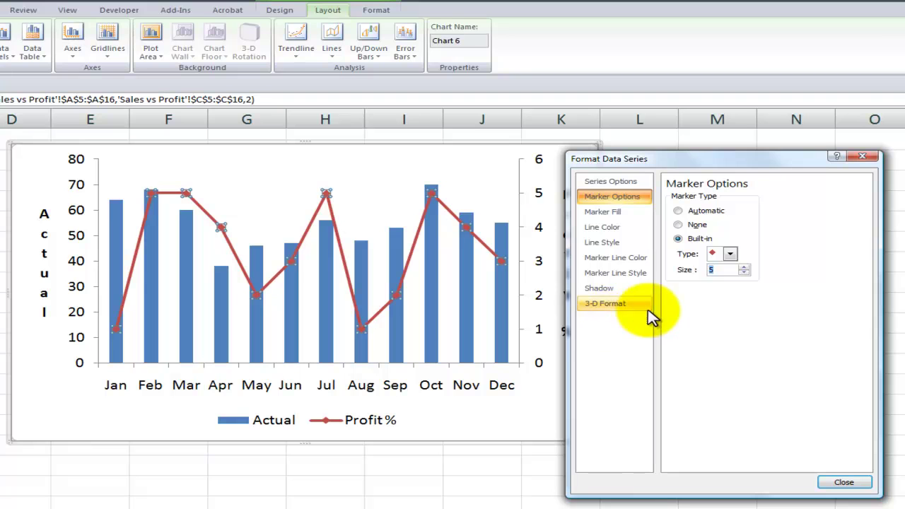
click(325, 236)
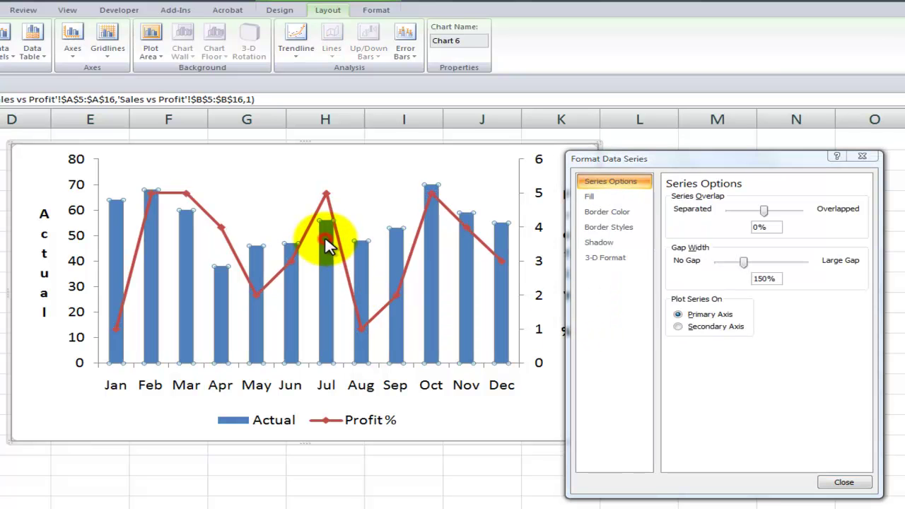
Give the Actual columns the glossy blue Intense Effect – Accent 1 shape style.
click(866, 157)
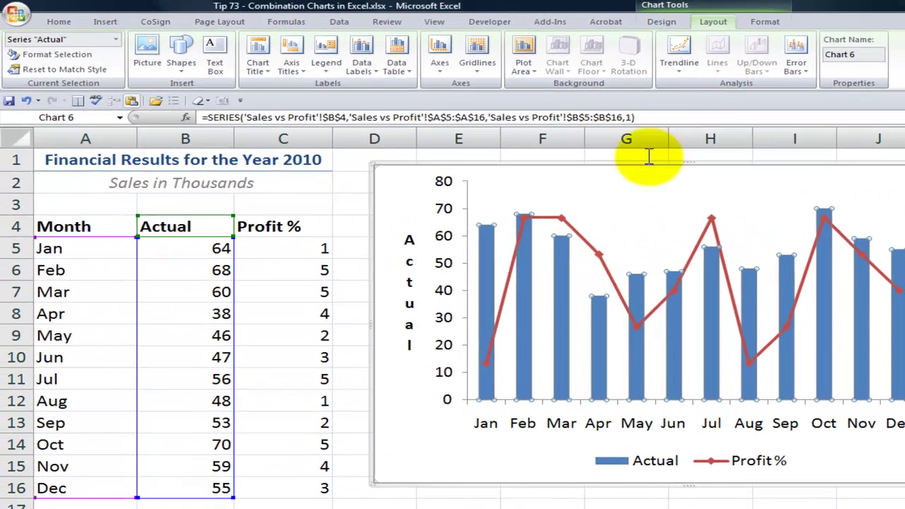
click(767, 23)
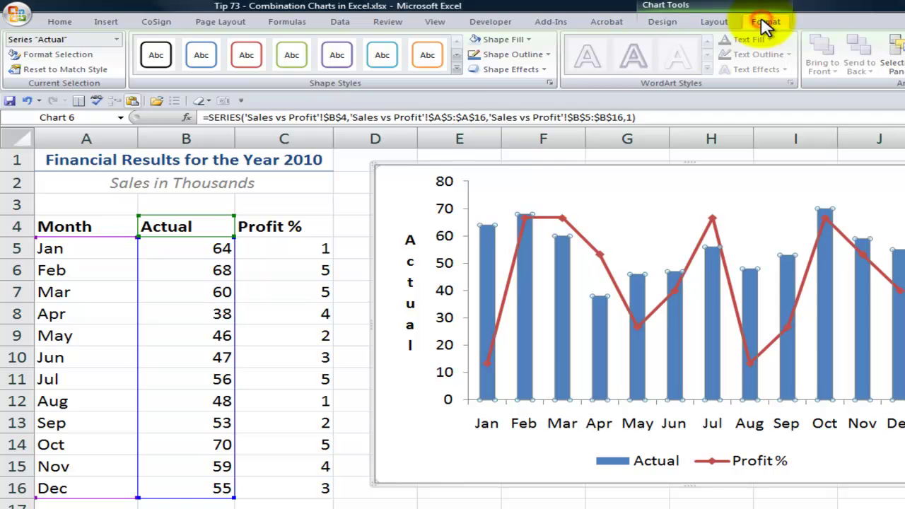
click(458, 72)
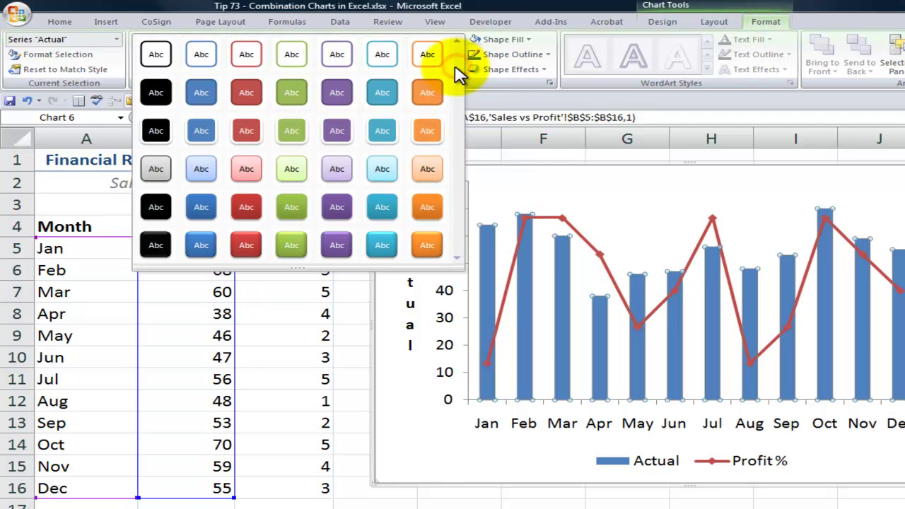
click(200, 245)
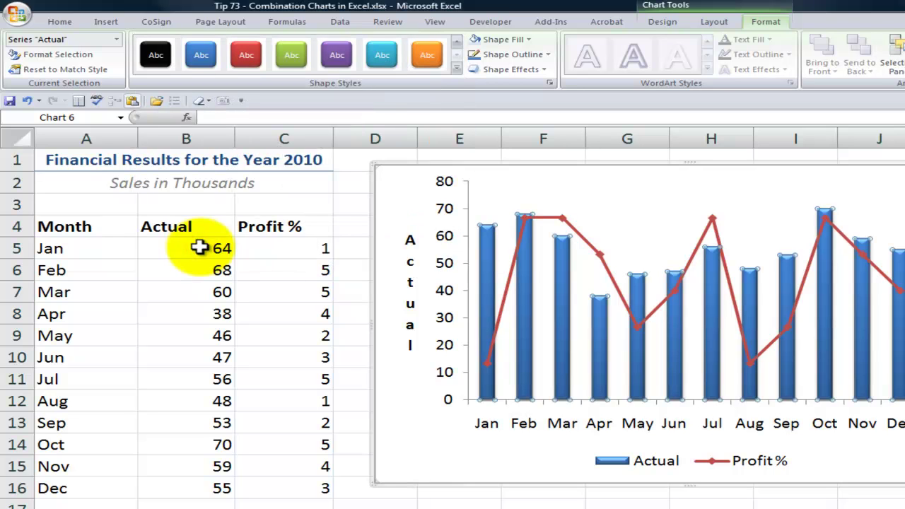
click(574, 231)
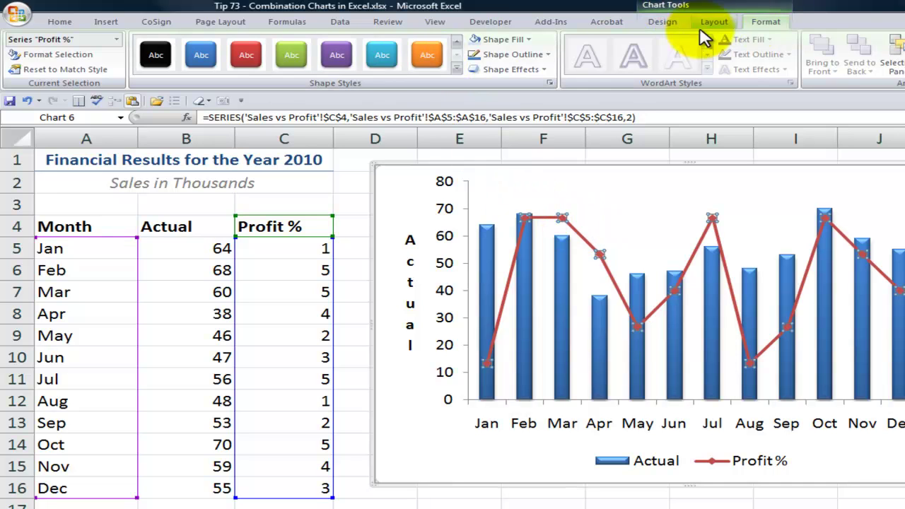
Style the Profit % diamond markers with the red Intense Effect – Accent 2 shape style.
click(455, 69)
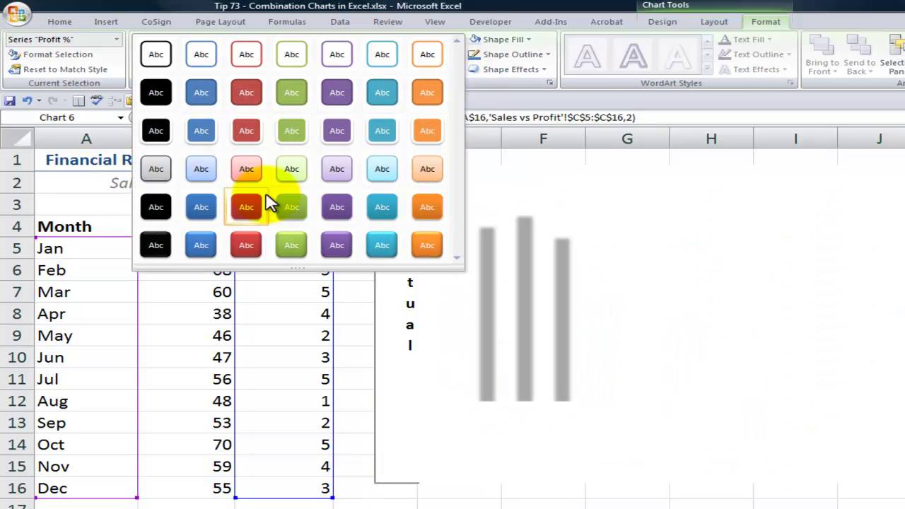
click(252, 245)
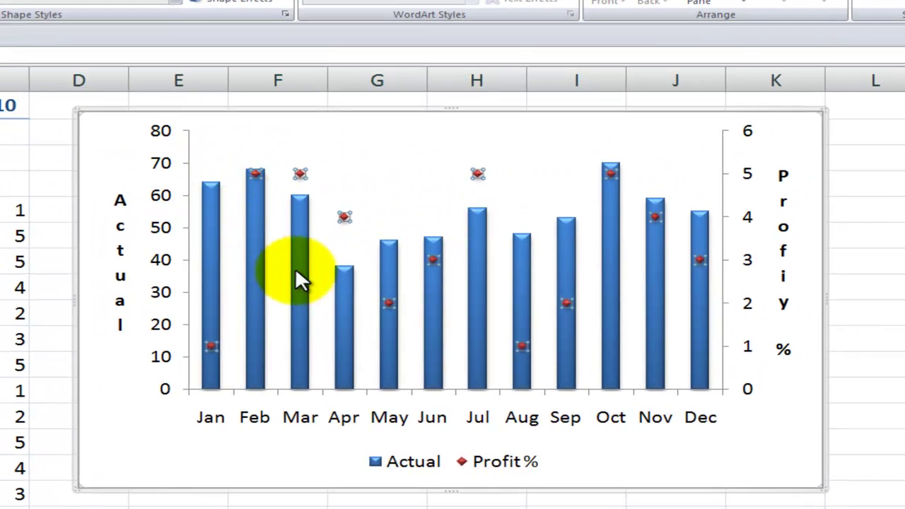
click(416, 182)
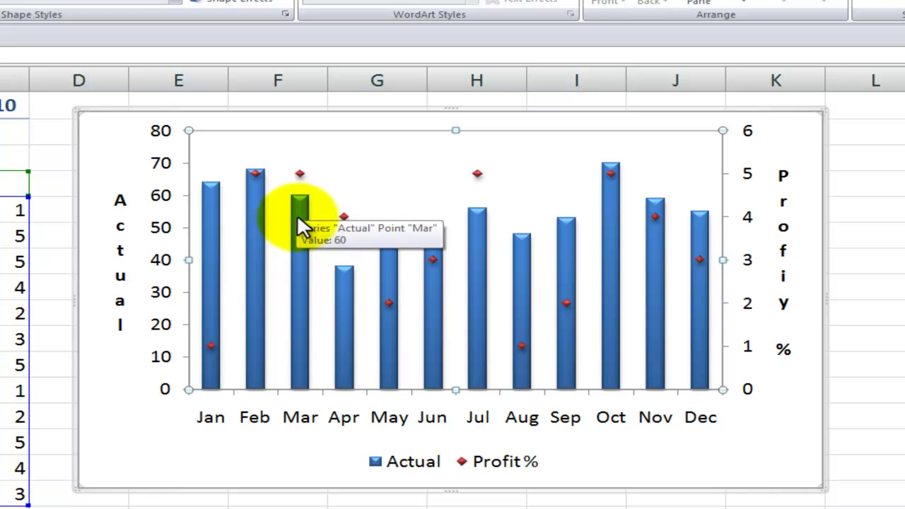
mouse_move(343, 299)
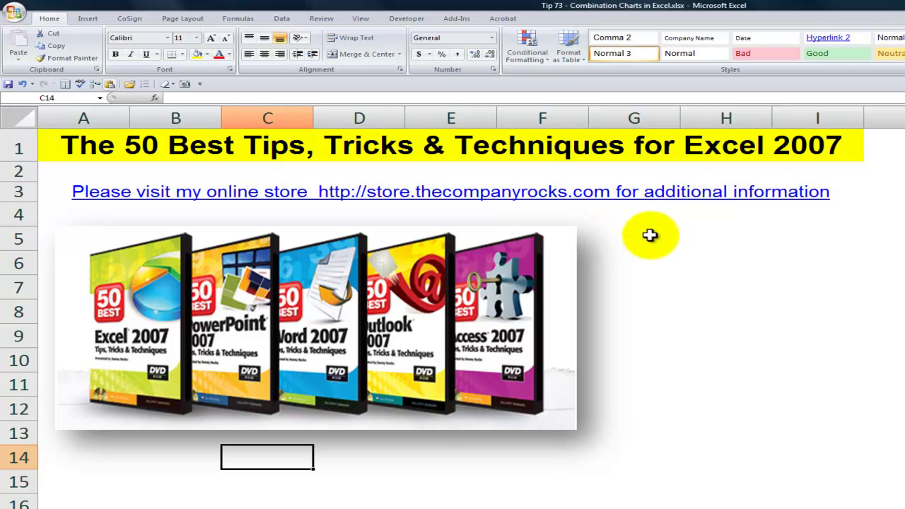
Select cells G5 and B4 on the 50 Best Tips promotional sheet.
click(650, 235)
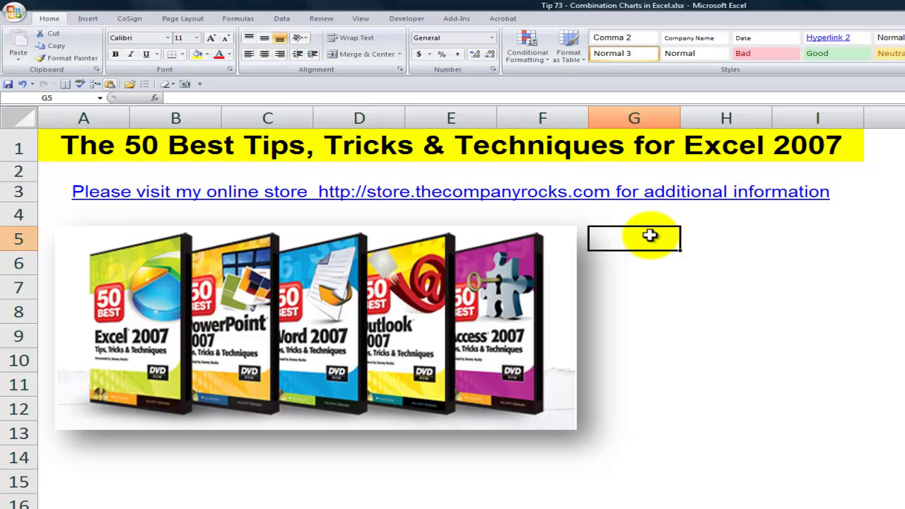
click(154, 216)
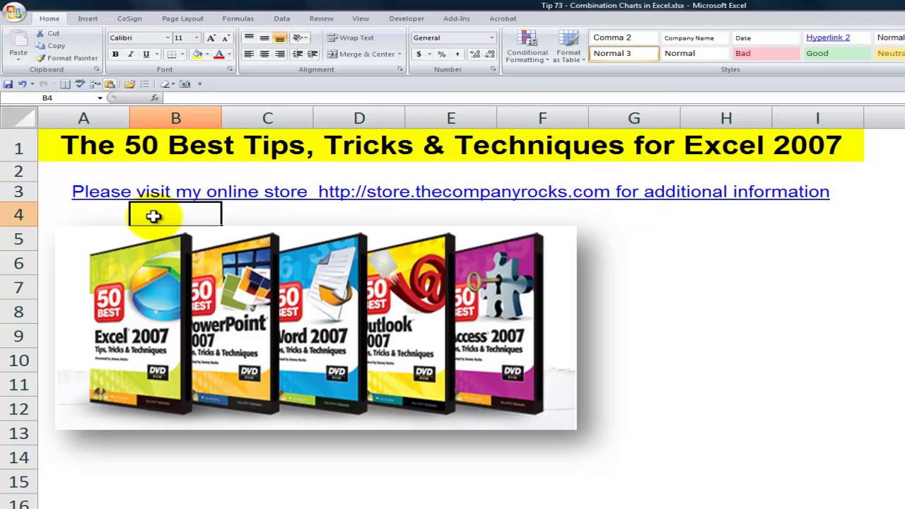